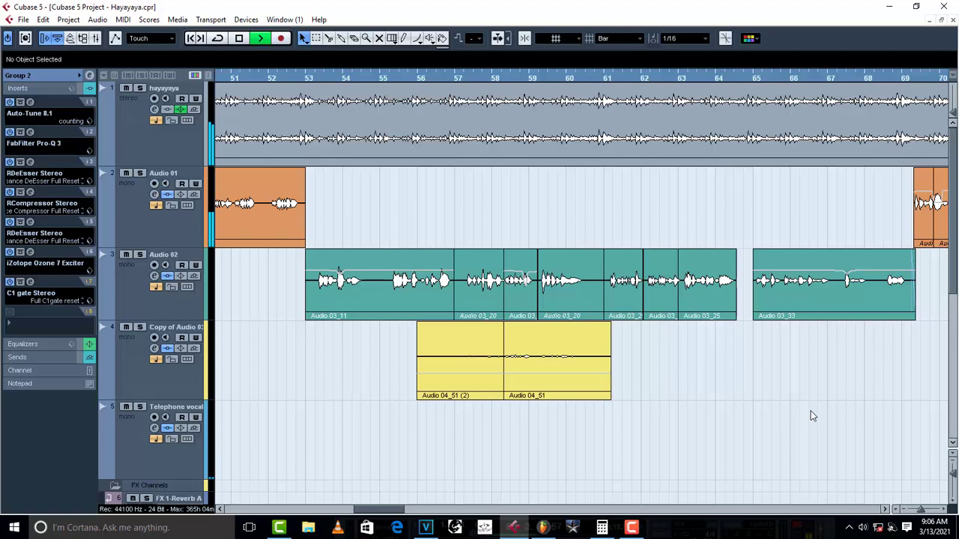
Step: Stop playback and select the Audio 02 track to show its insert chain
key("space")
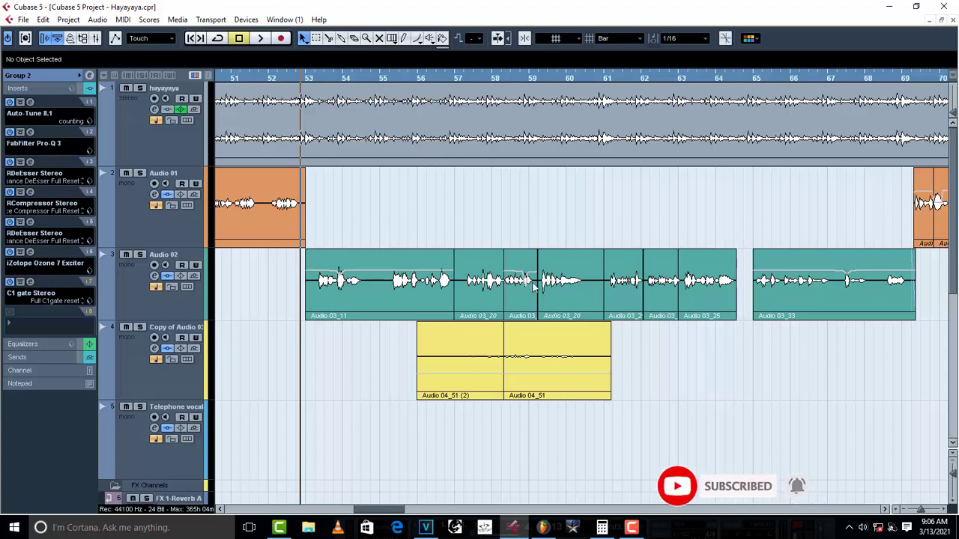
left_click(293, 269)
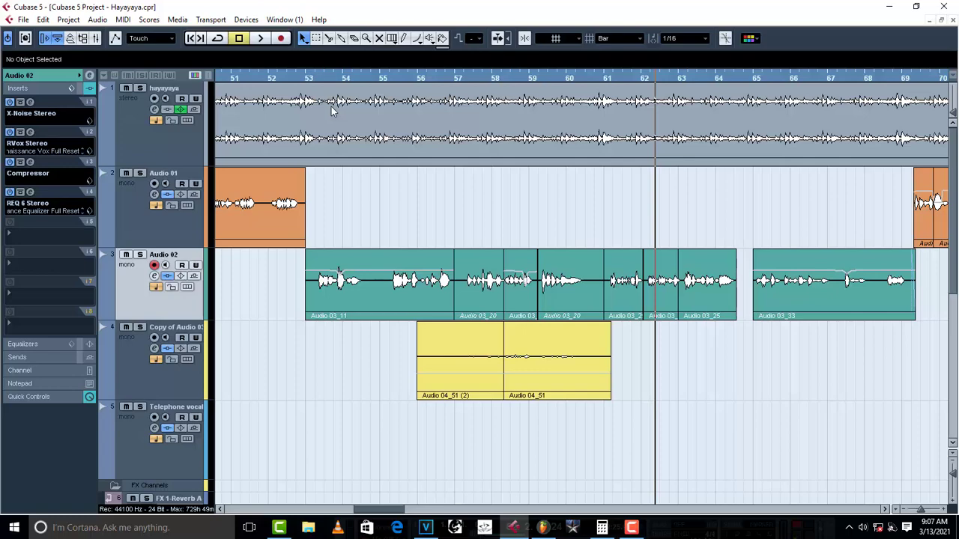
key("g")
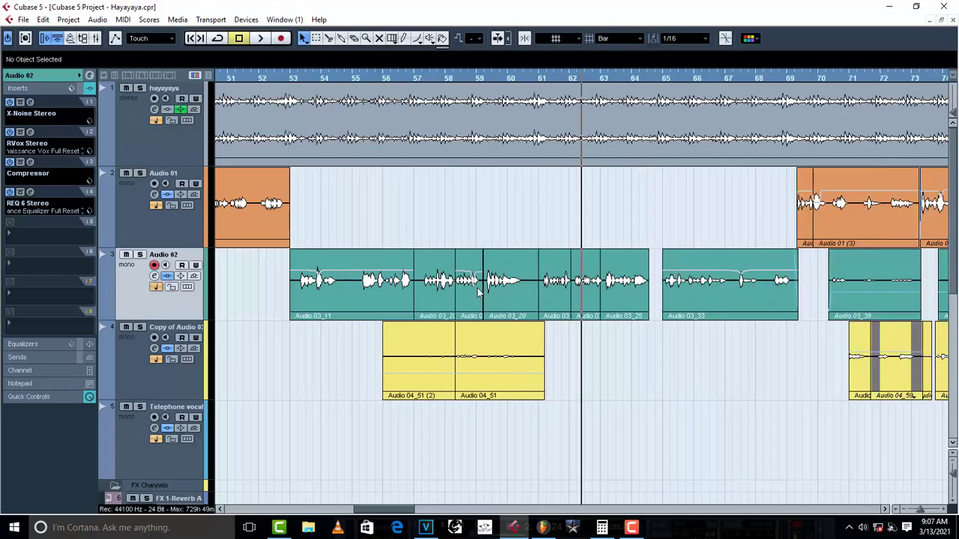
key("h")
key("h")
key("g")
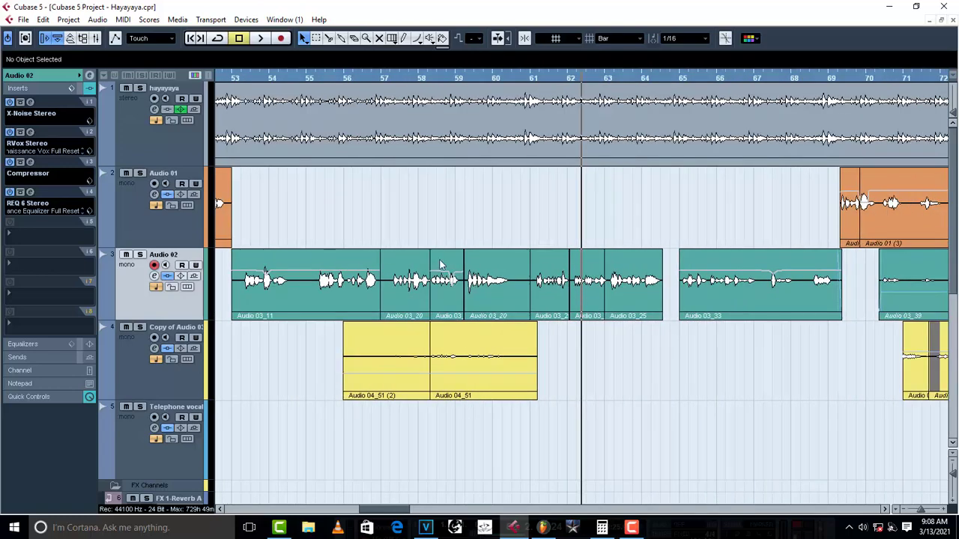
key("g")
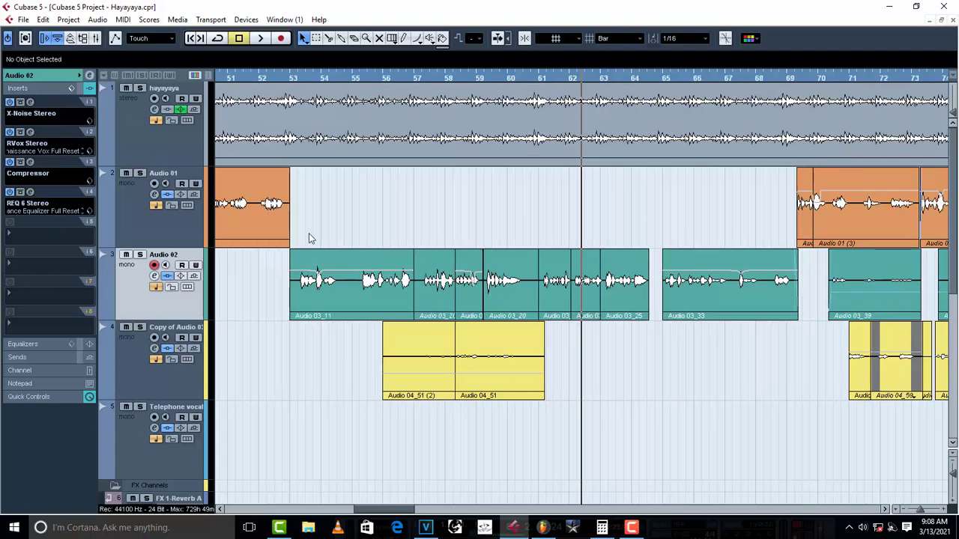
Step: Review the X-Noise and RVox plug-in settings on the Audio 02 track
left_click(30, 101)
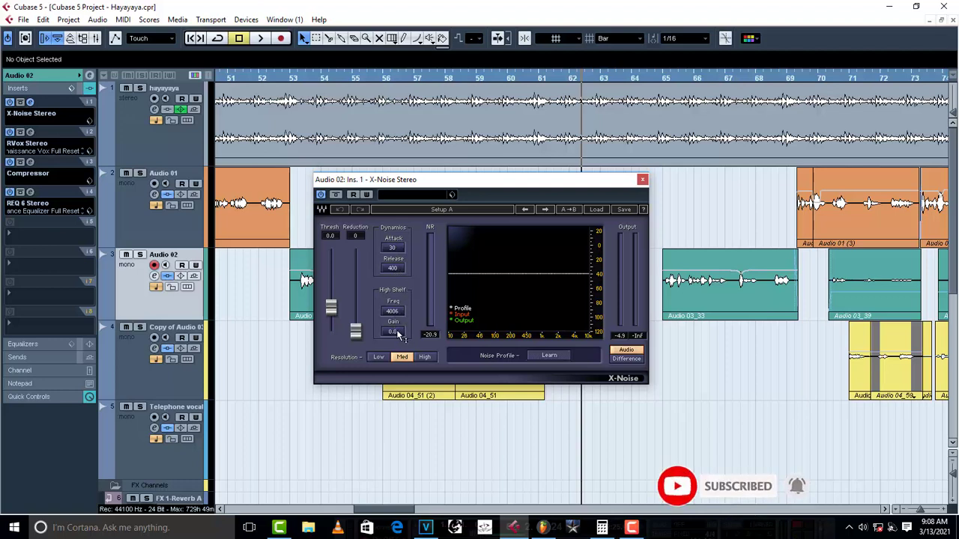
left_click(642, 180)
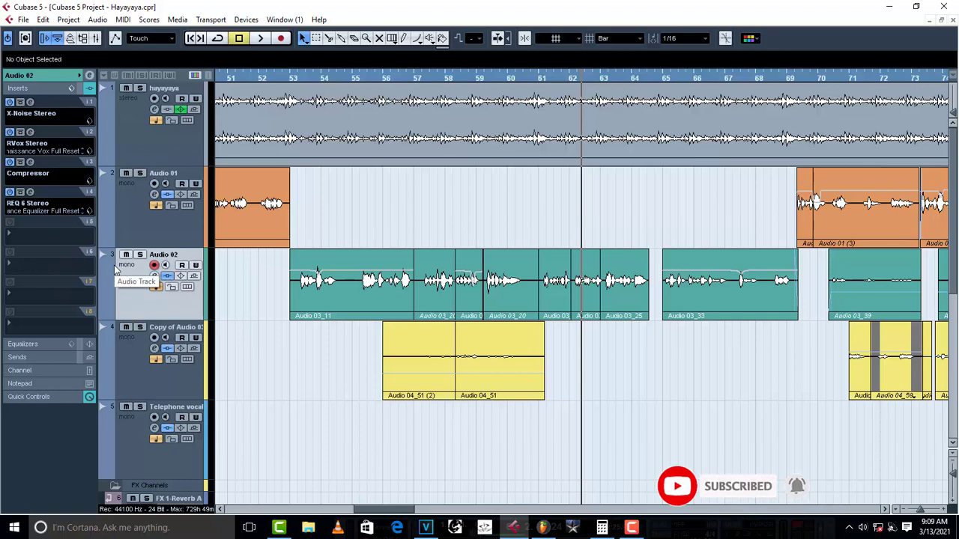
left_click(31, 132)
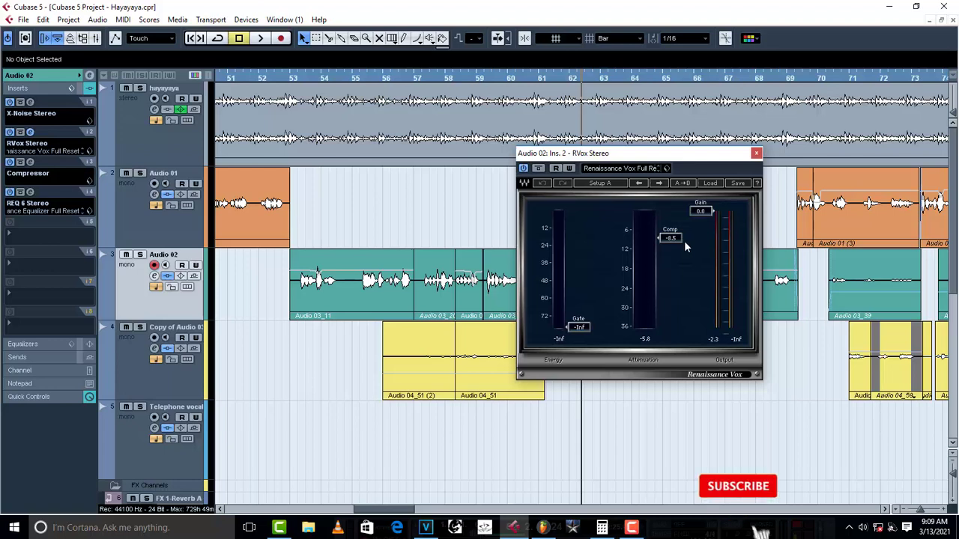
left_click(756, 153)
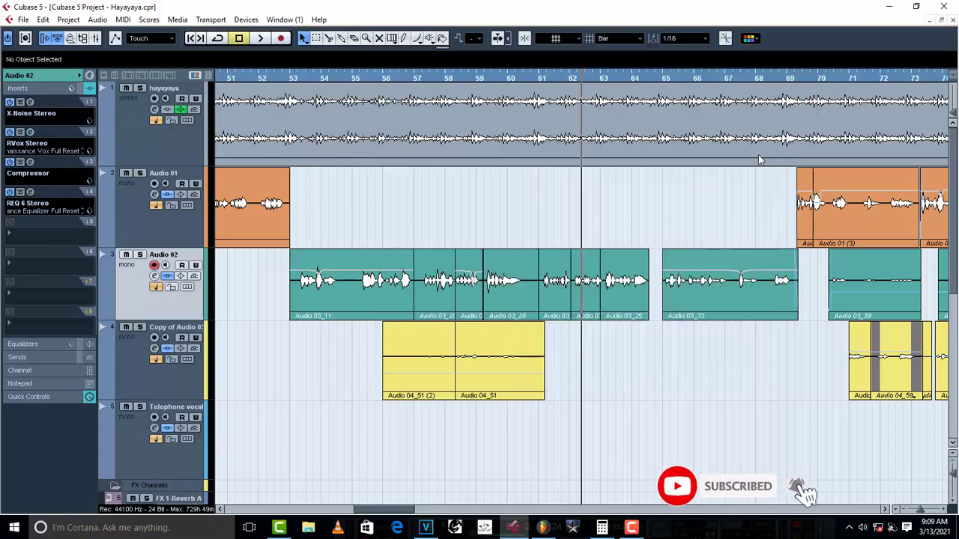
Step: Review the Compressor settings on the Audio 02 track, including the Analysis and Ratio controls
left_click(31, 162)
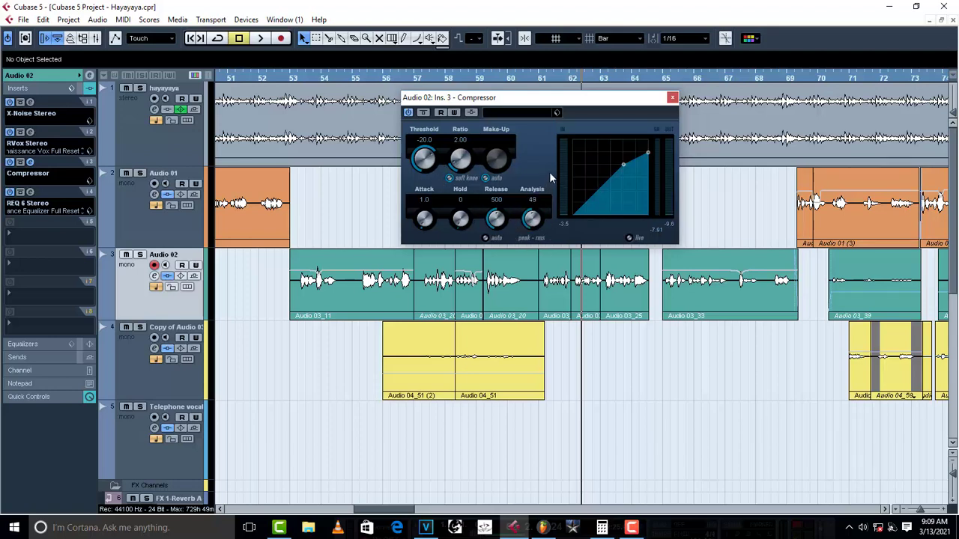
left_click_drag(532, 218, 528, 240)
left_click_drag(461, 212, 466, 232)
left_click(672, 98)
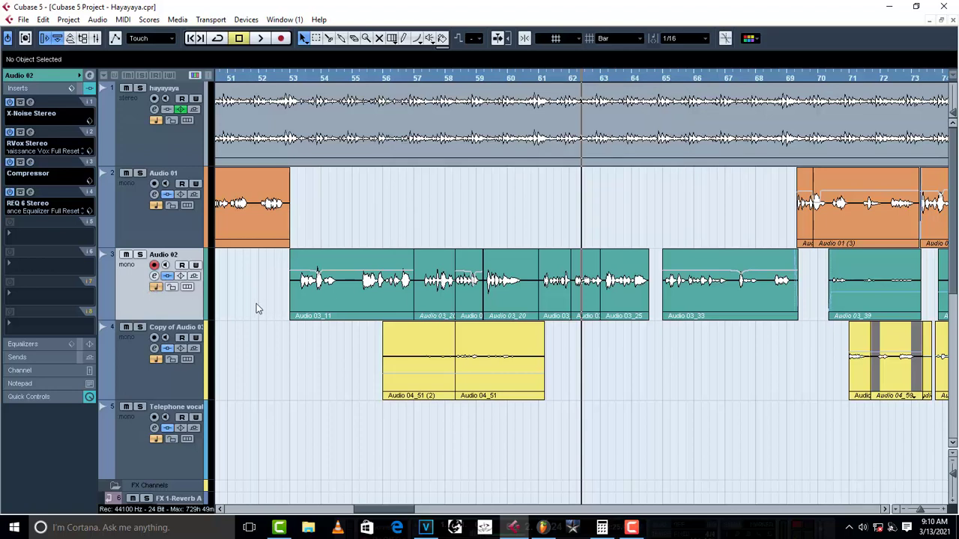
Step: Compare the inserts of the vocal tracks and examine the REQ 6 equalizer curve on Audio 01
left_click(140, 209)
left_click(135, 285)
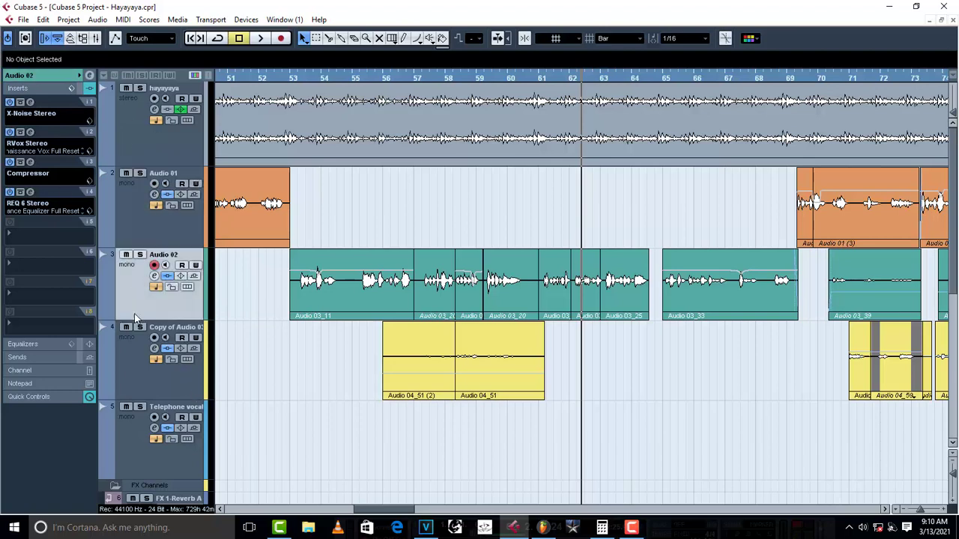
left_click(129, 357)
left_click(140, 210)
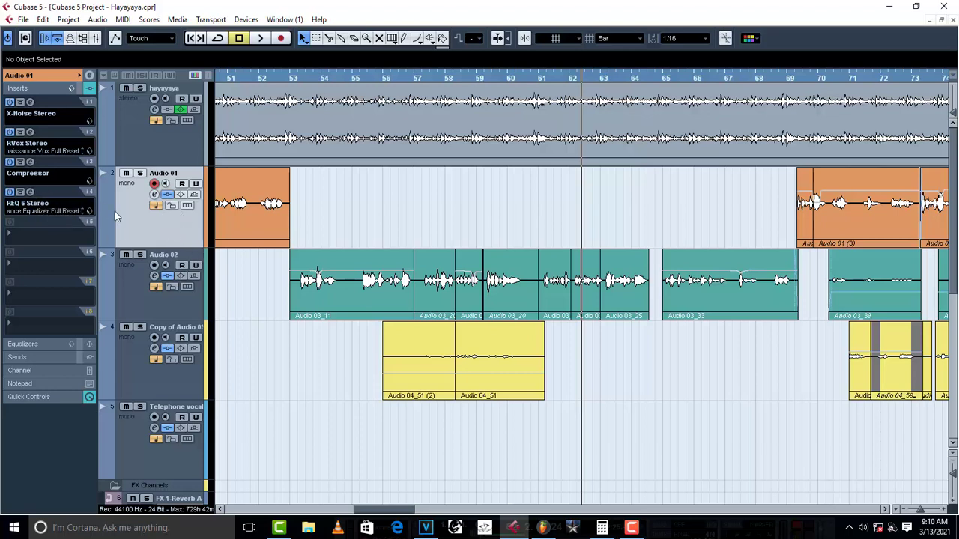
left_click(31, 192)
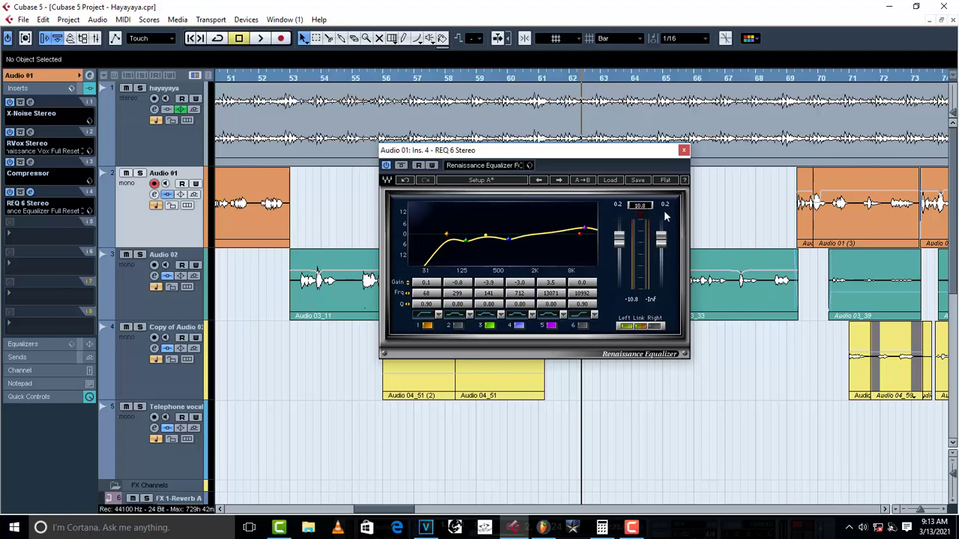
left_click(684, 151)
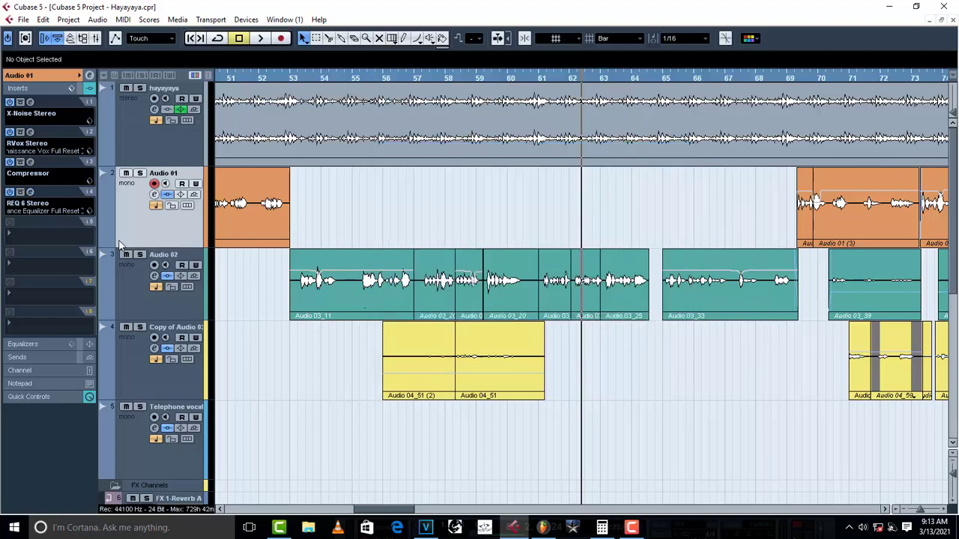
Step: Compare the insert chains of Audio 01, Audio 02 and Copy of Audio 03
left_click(141, 296)
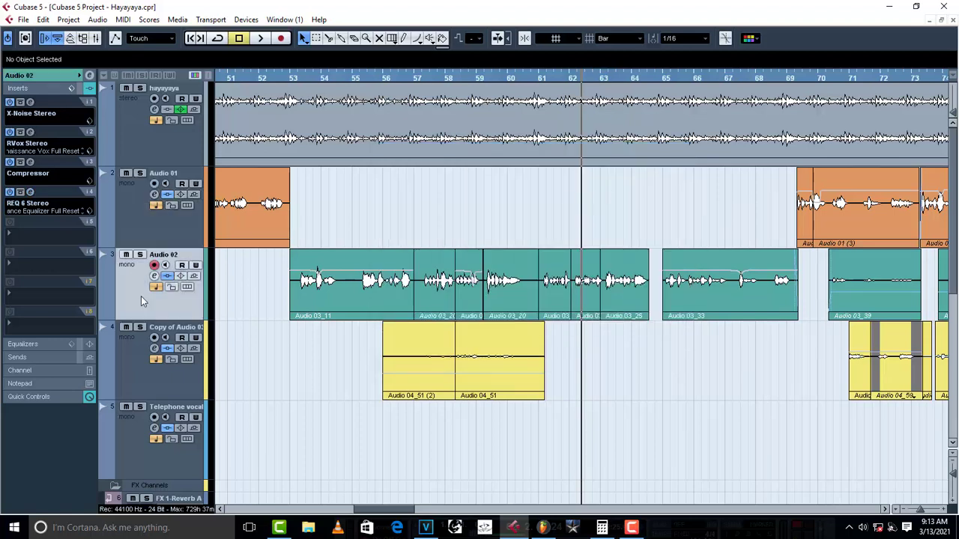
left_click(138, 202)
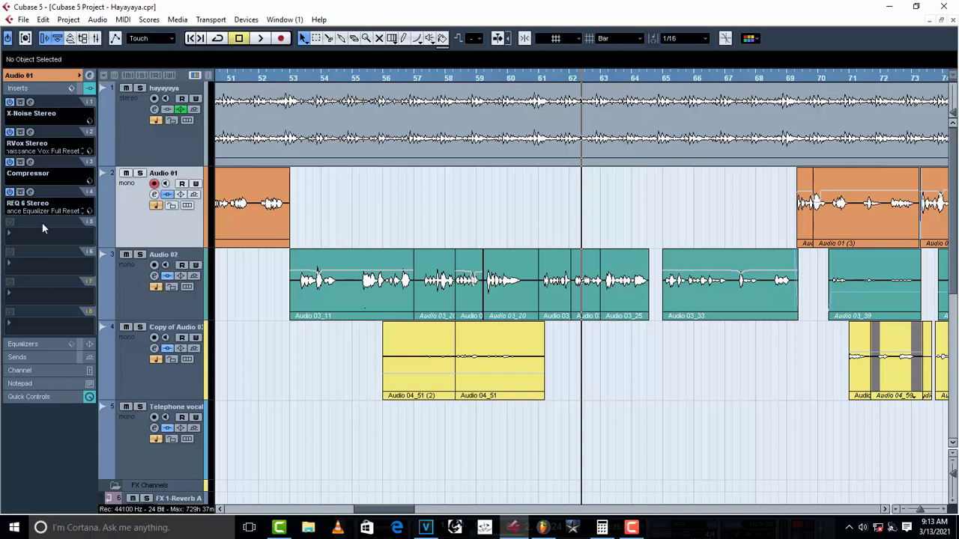
left_click(136, 294)
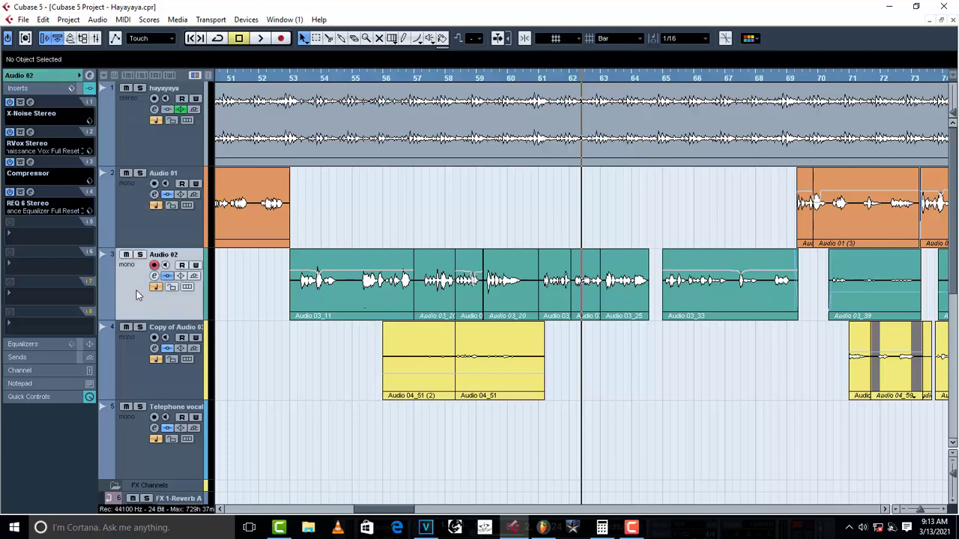
left_click(137, 360)
scroll(137, 360, "down", 4)
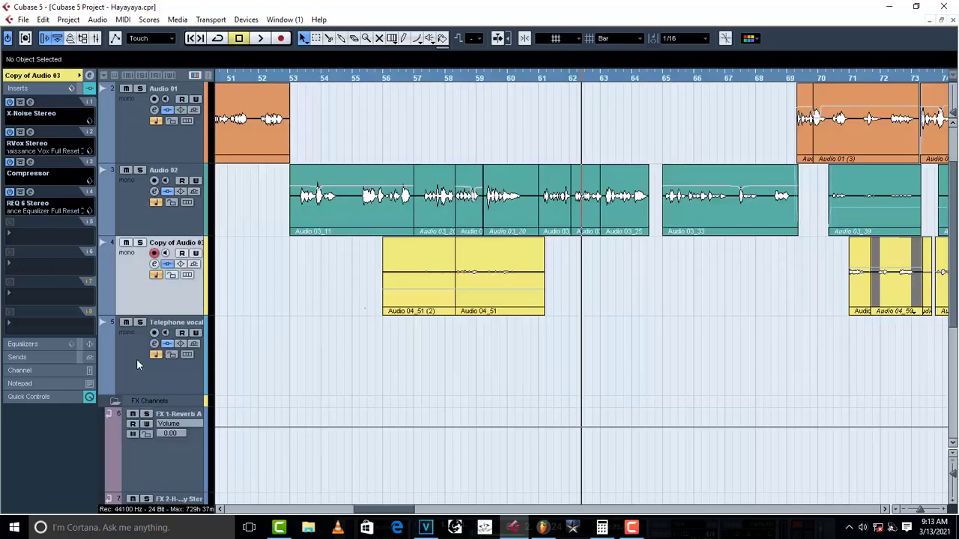
Step: Compare the insert chains of the Group 1 and Group 2 tracks
scroll(136, 364, "down", 6)
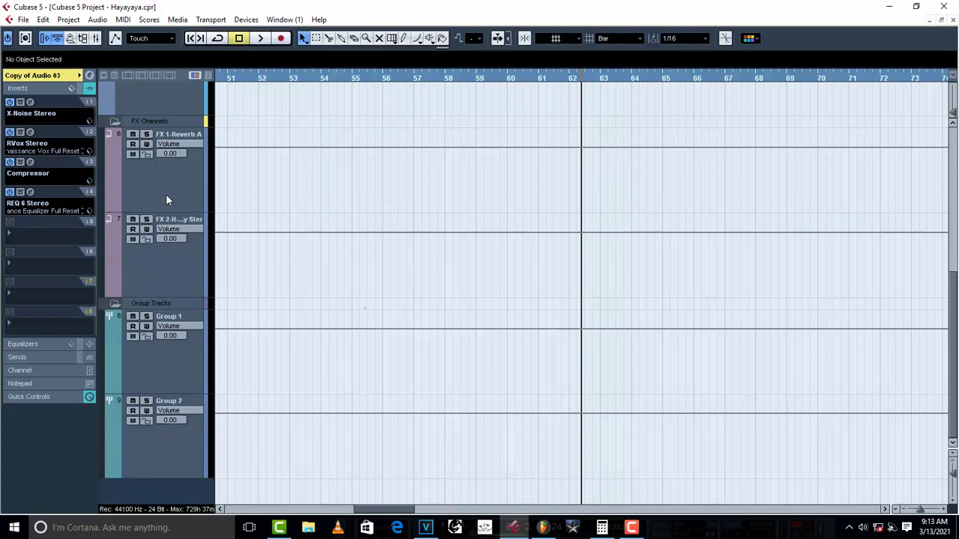
left_click(166, 365)
left_click(178, 425)
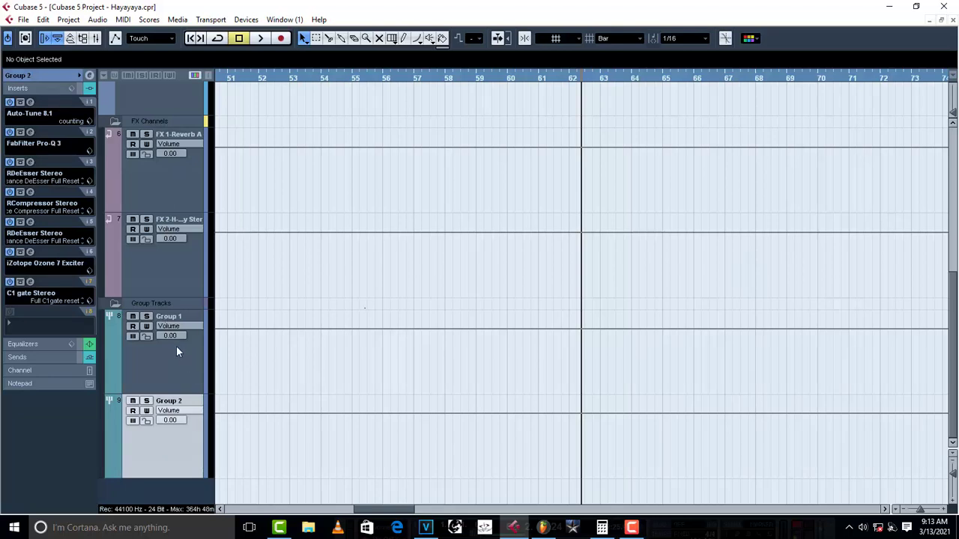
left_click(148, 354)
left_click(170, 453)
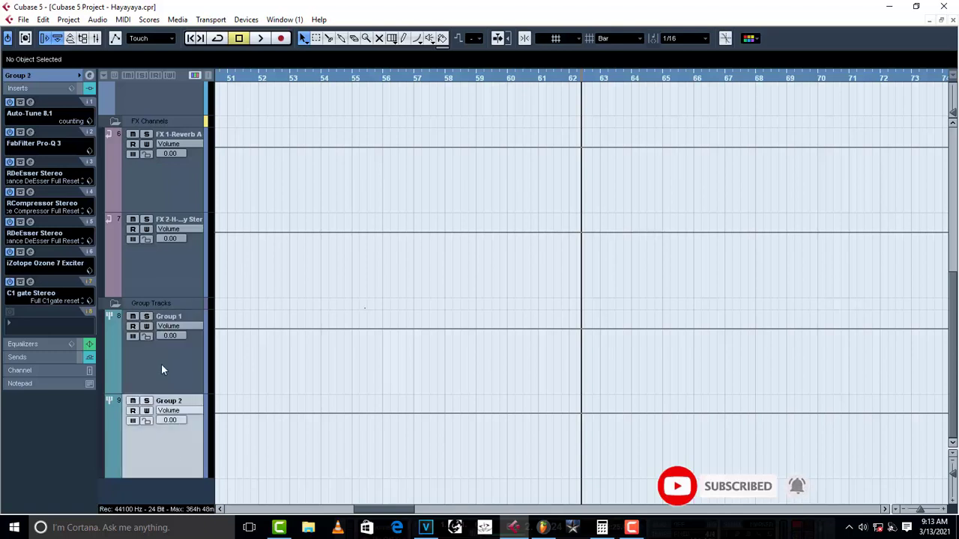
left_click(166, 358)
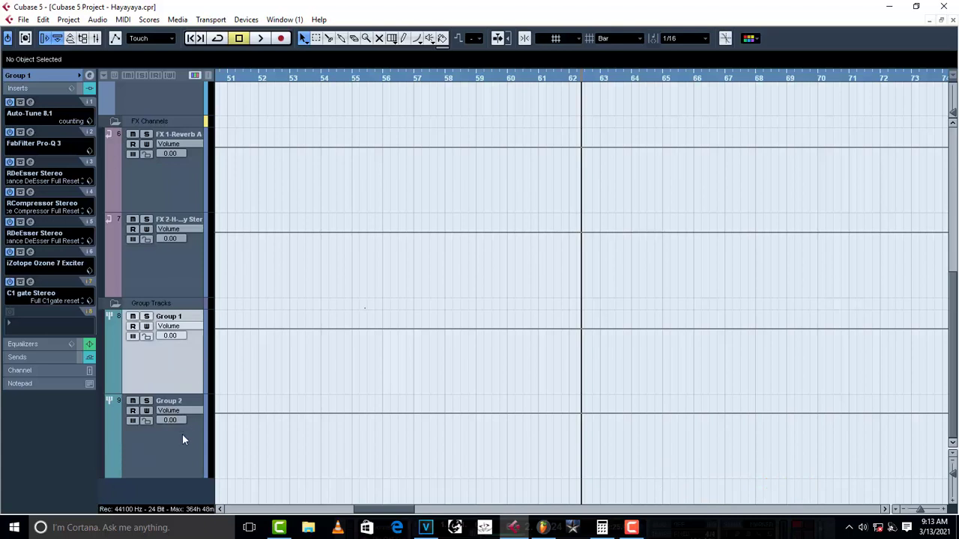
left_click(182, 433)
left_click(162, 359)
left_click(168, 397)
Step: Open the Reverb32 plug-in on the FX 1-Reverb A channel, and switch to Calculator
left_click(176, 178)
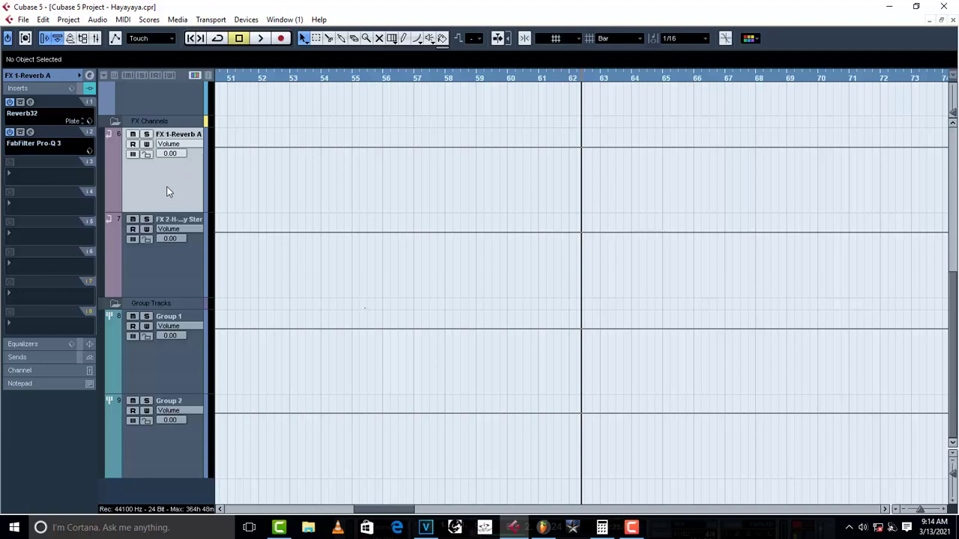
left_click(30, 102)
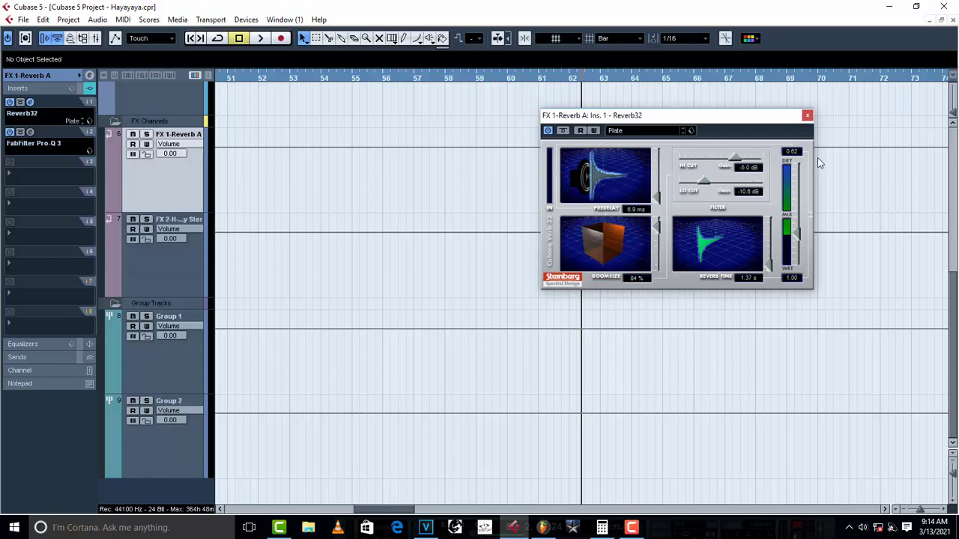
left_click(602, 527)
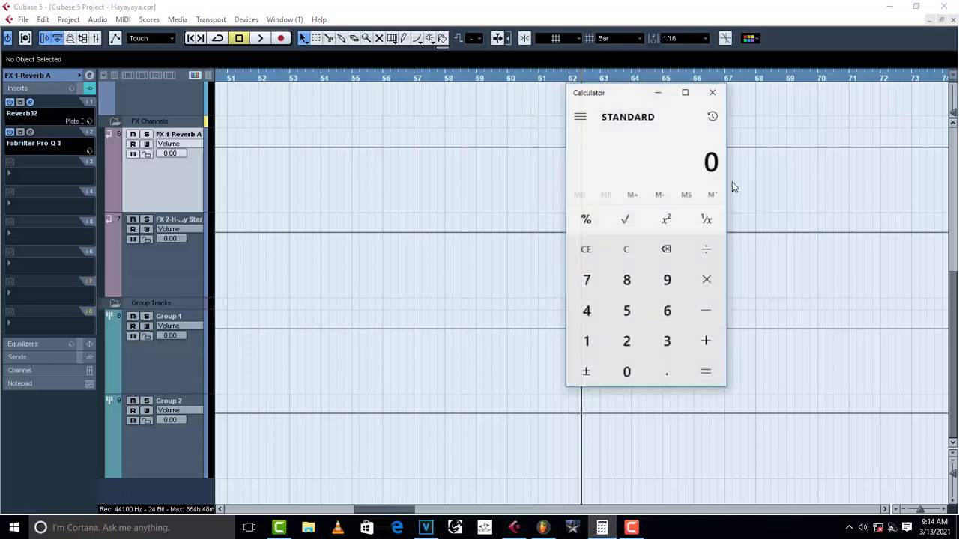
left_click_drag(630, 97, 459, 131)
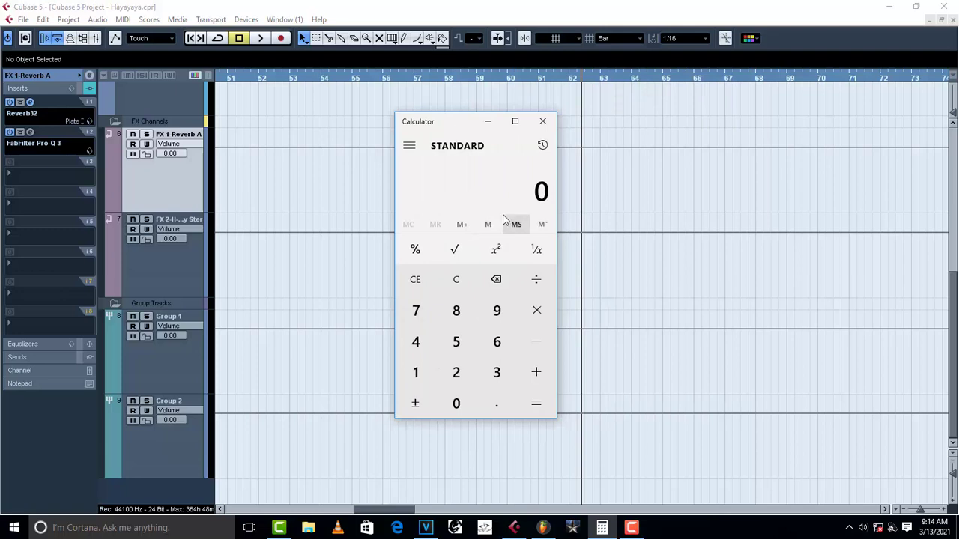
Step: Calculate the beat length in milliseconds by dividing 60000 by the tempo of 110
left_click(499, 351)
left_click(462, 405)
left_click(463, 405)
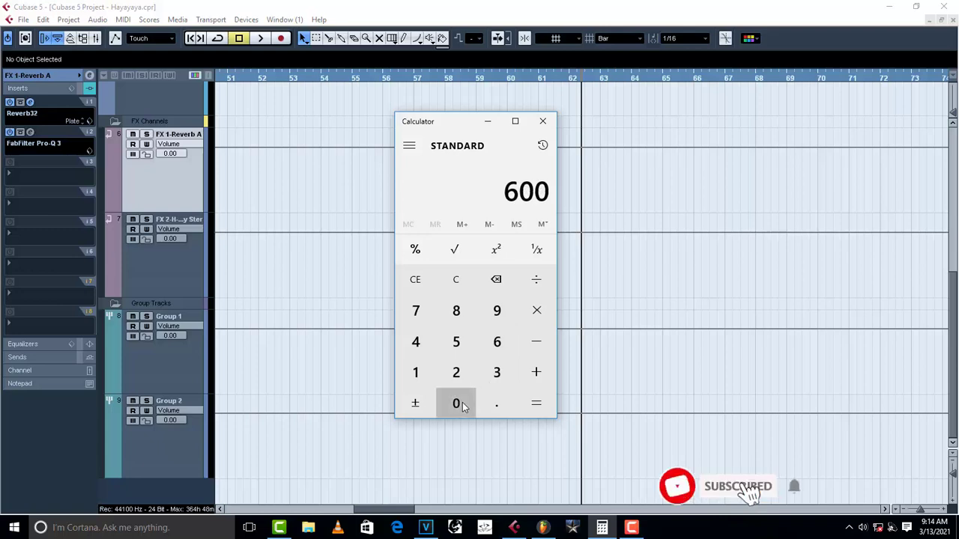
double_click(462, 405)
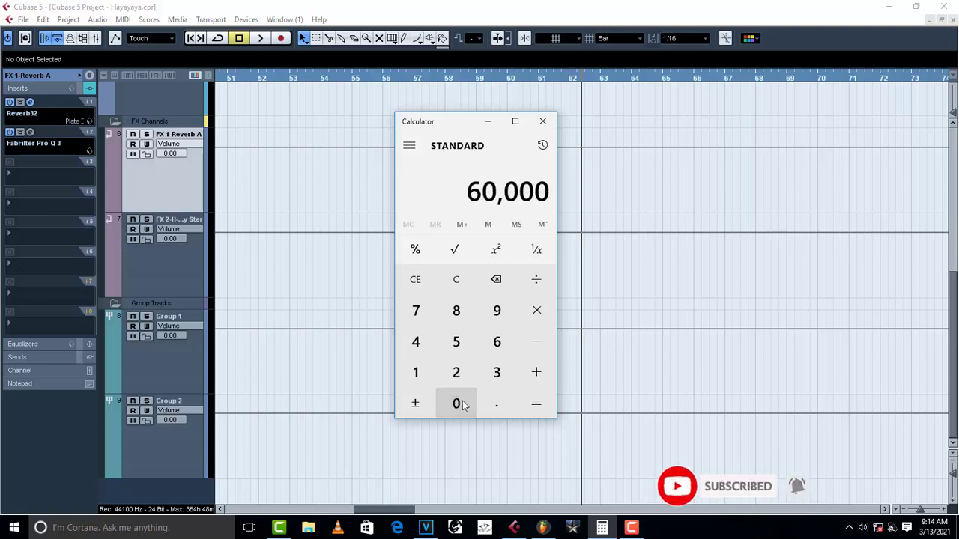
left_click(538, 281)
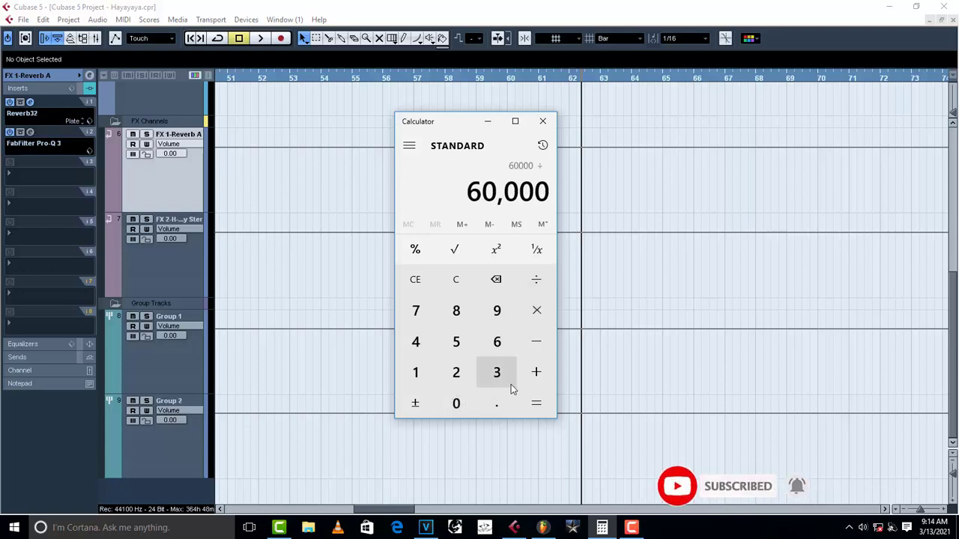
left_click(418, 374)
left_click(455, 404)
left_click(455, 404)
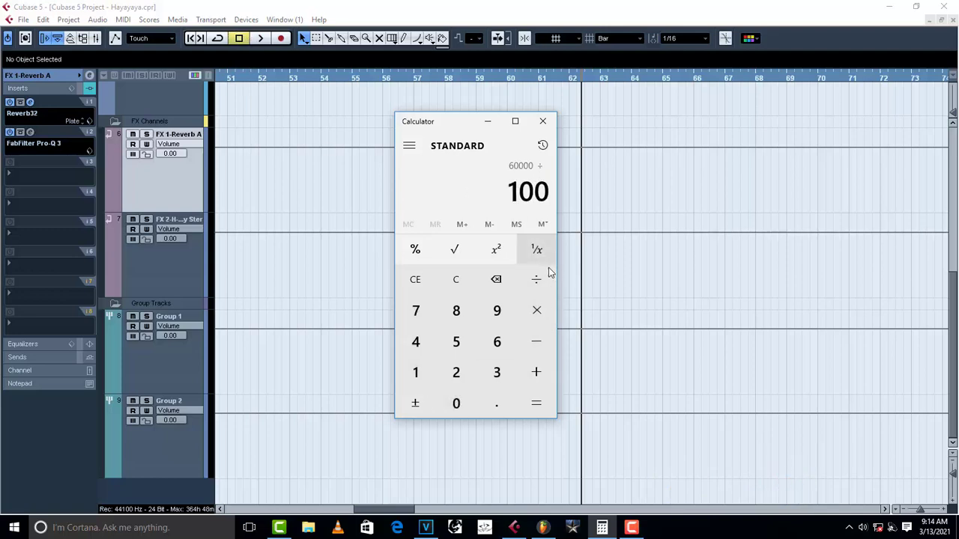
left_click(497, 285)
left_click(497, 284)
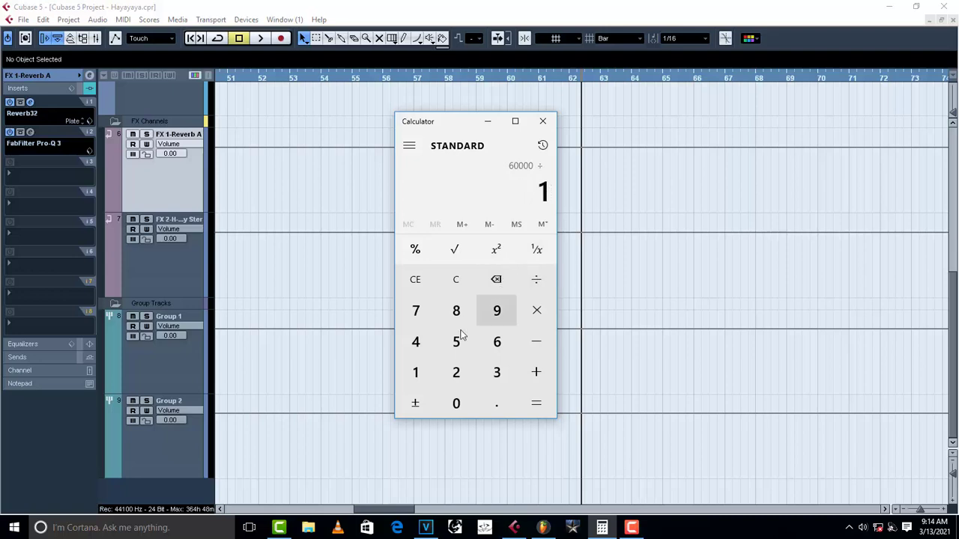
left_click(416, 376)
left_click(454, 401)
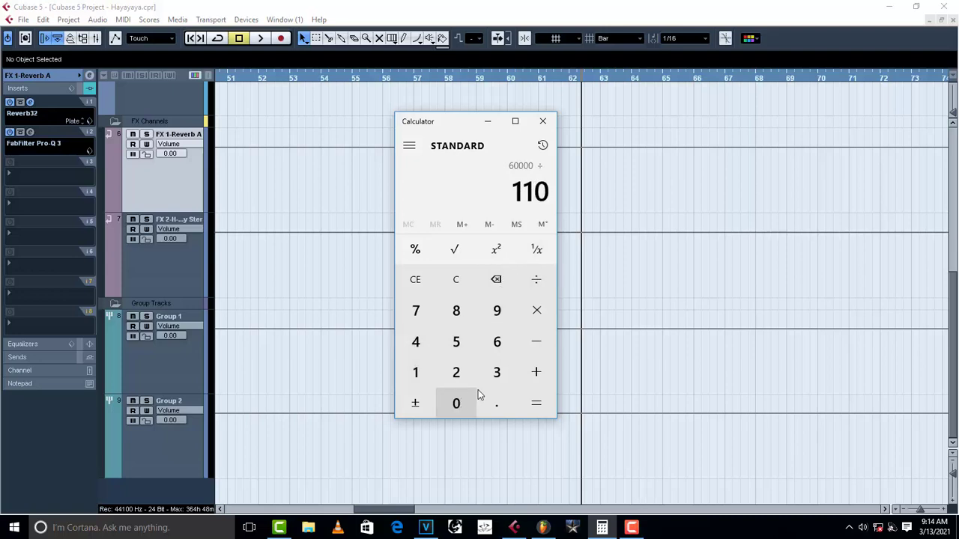
left_click(536, 404)
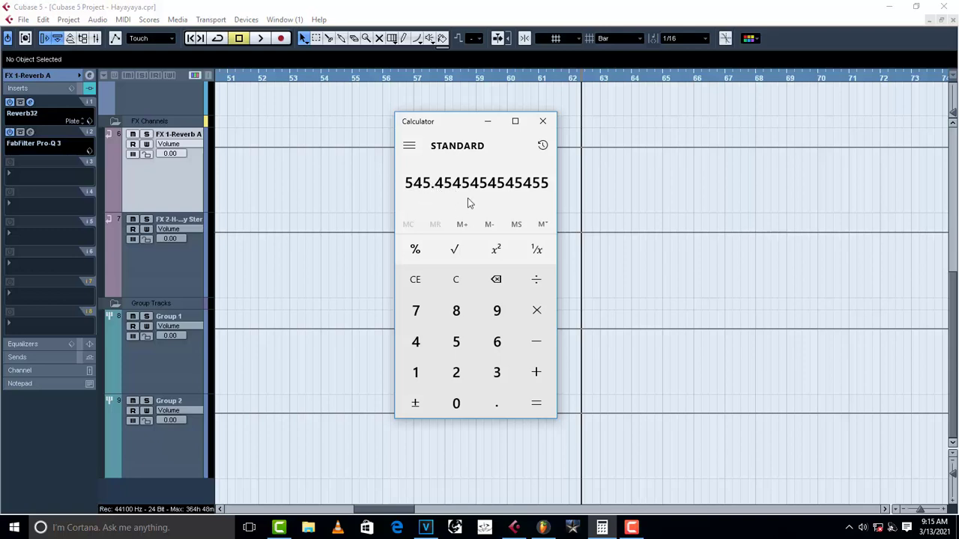
Step: Divide the beat length by 2 repeatedly to get shorter pre-delay times, and close Calculator
key("Return")
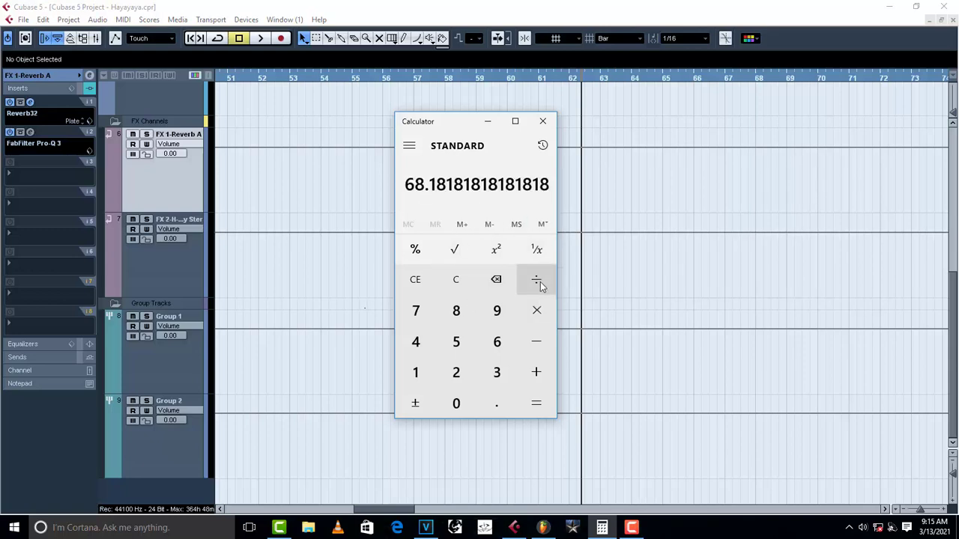
left_click(540, 285)
left_click(456, 372)
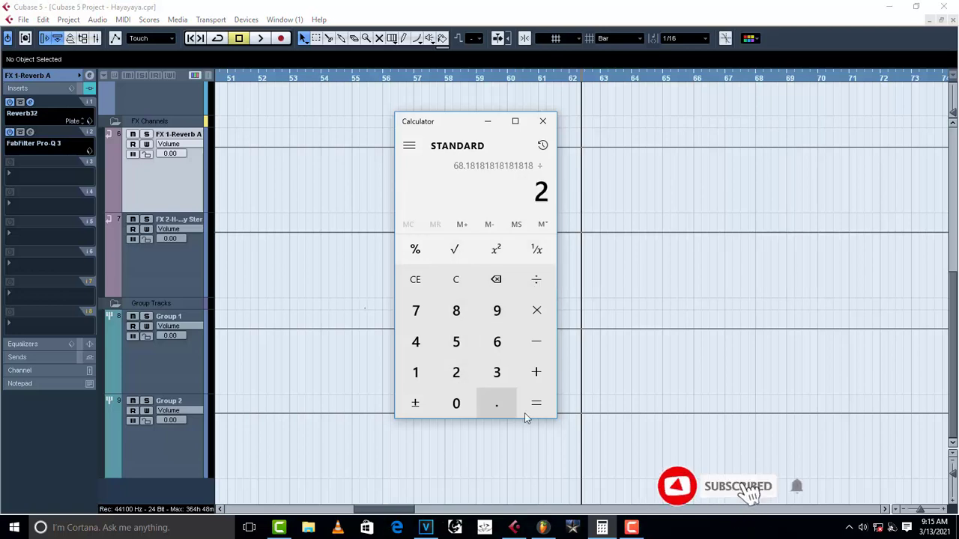
left_click(540, 405)
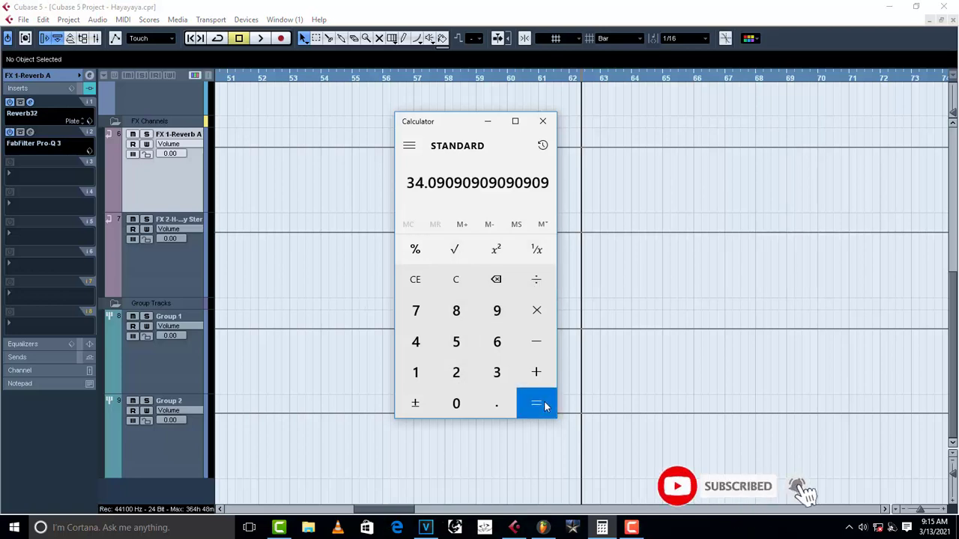
left_click(549, 126)
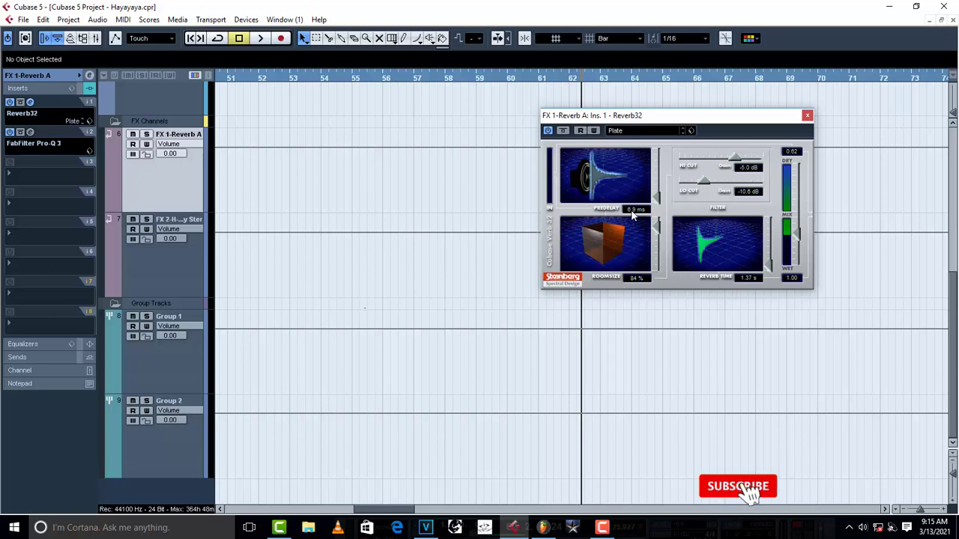
Step: Close Reverb32 and examine the low-cut curve in FabFilter Pro-Q 3 on the FX 1-Reverb A channel
left_click(806, 116)
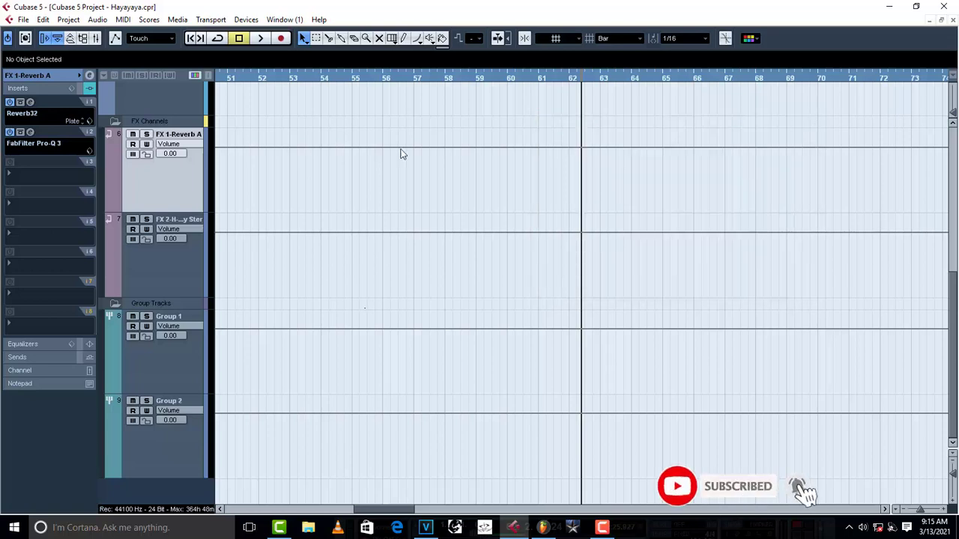
left_click(31, 133)
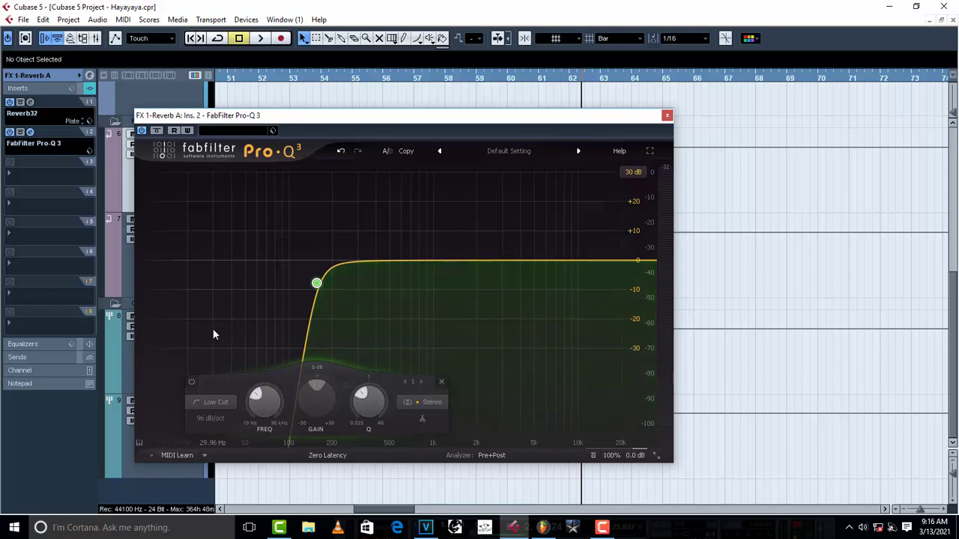
left_click(667, 116)
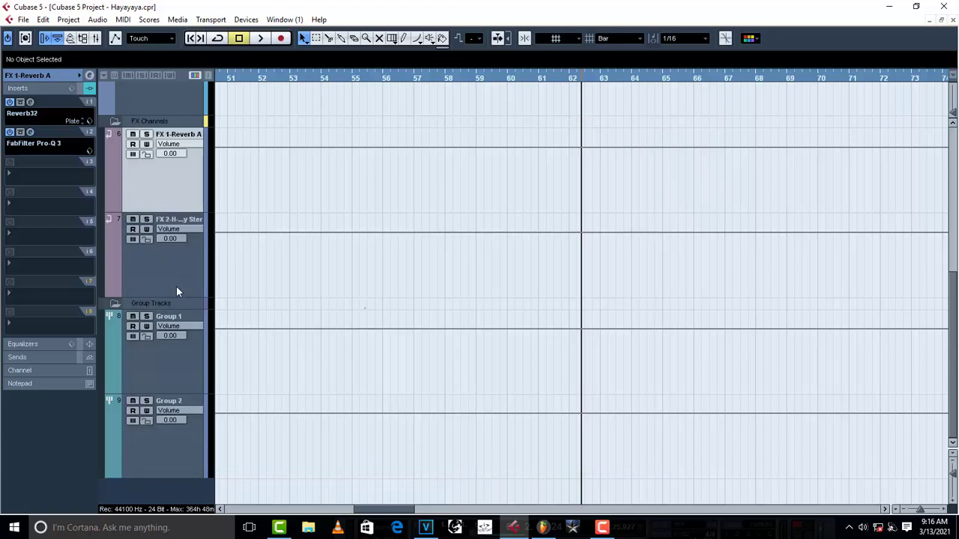
Step: Examine the H-Delay Stereo plug-in on the FX 2 channel, toggle its LoFi option, and close it
left_click(133, 239)
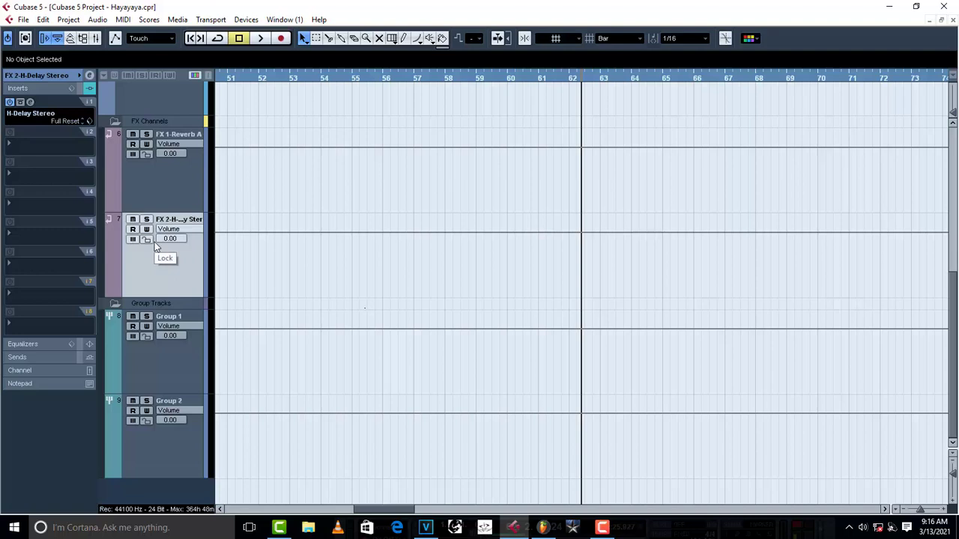
left_click(31, 102)
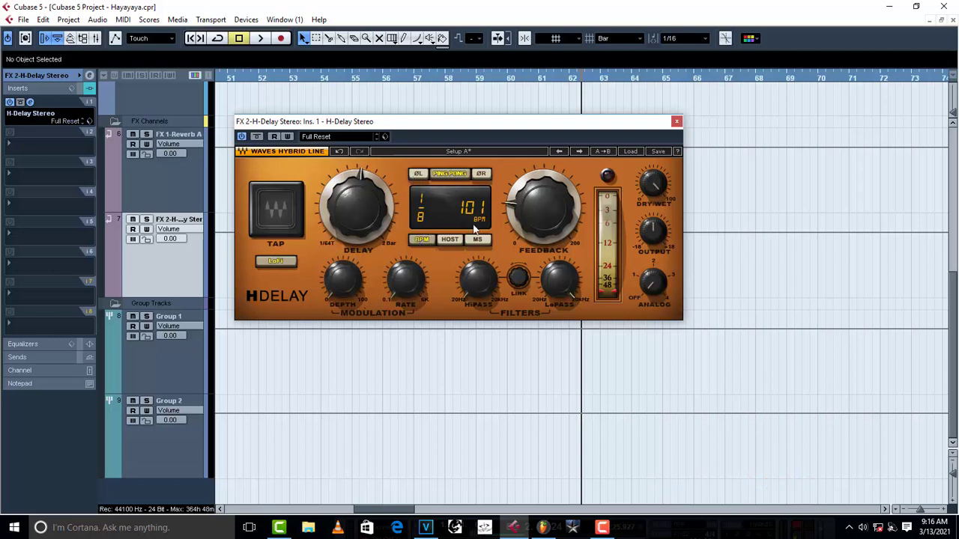
left_click(279, 262)
left_click(677, 121)
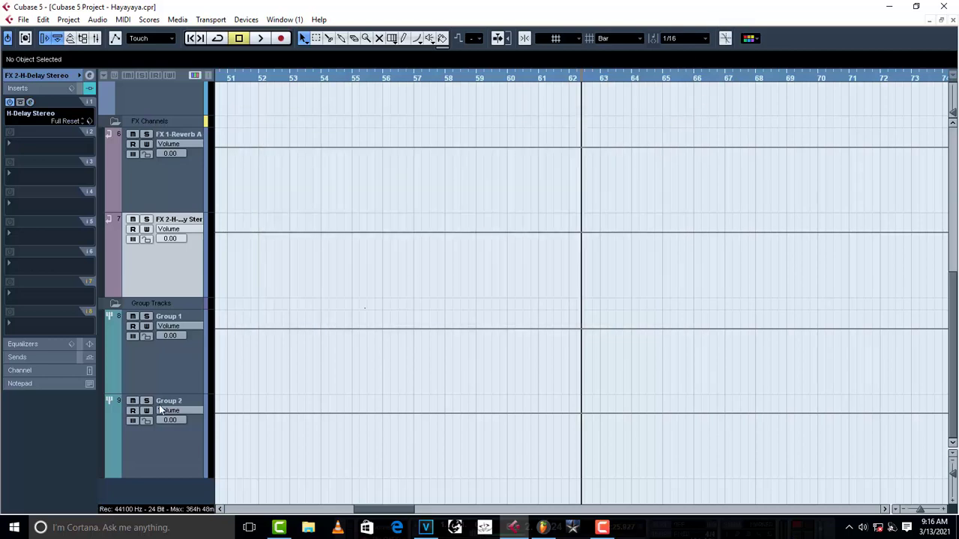
Step: Compare the insert chain of Group 1 with the inserts of the Audio 02 vocal track
left_click(183, 369)
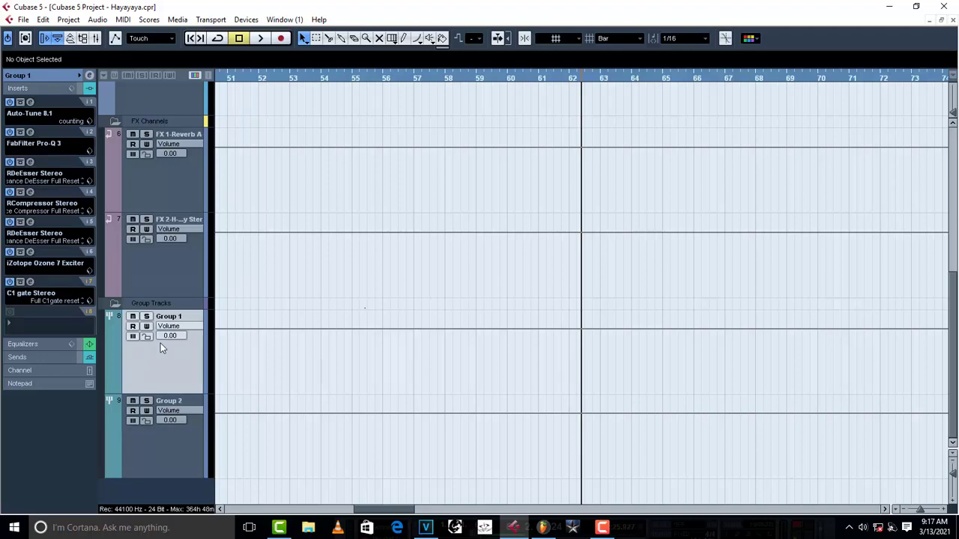
scroll(411, 209, "up", 5)
scroll(410, 208, "up", 1)
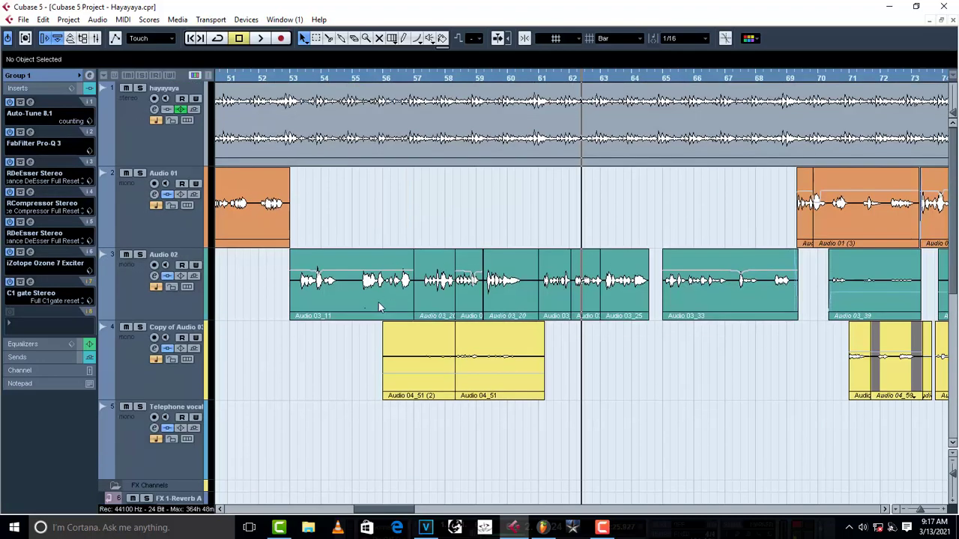
scroll(378, 302, "down", 3)
left_click(129, 204)
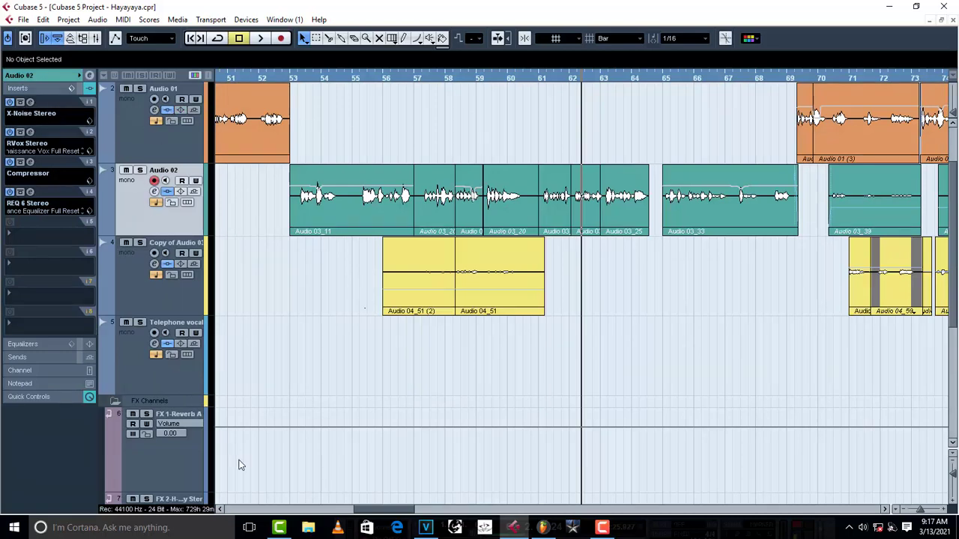
scroll(207, 246, "down", 3)
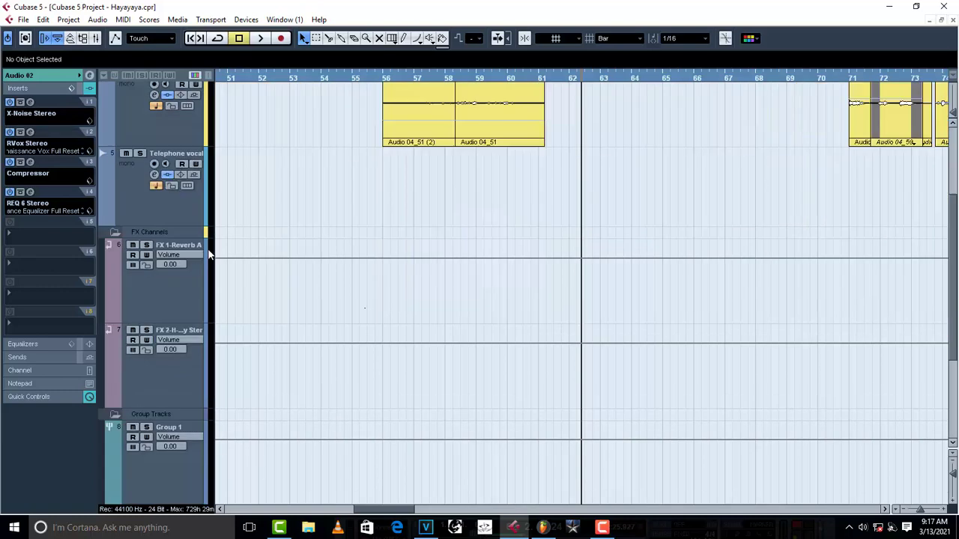
Step: Examine the key, scale and pitch correction settings of Auto-Tune 8.1 on Group 1
left_click(195, 467)
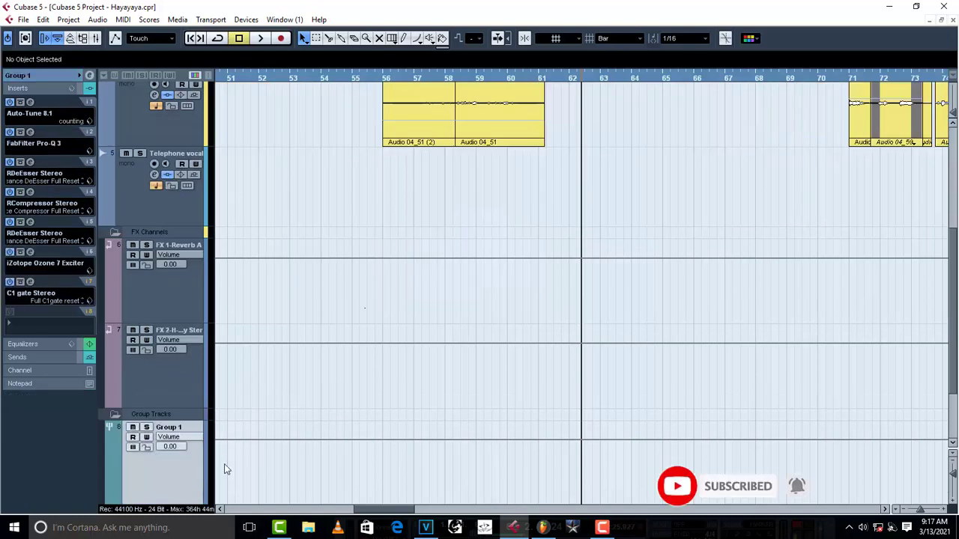
left_click(30, 103)
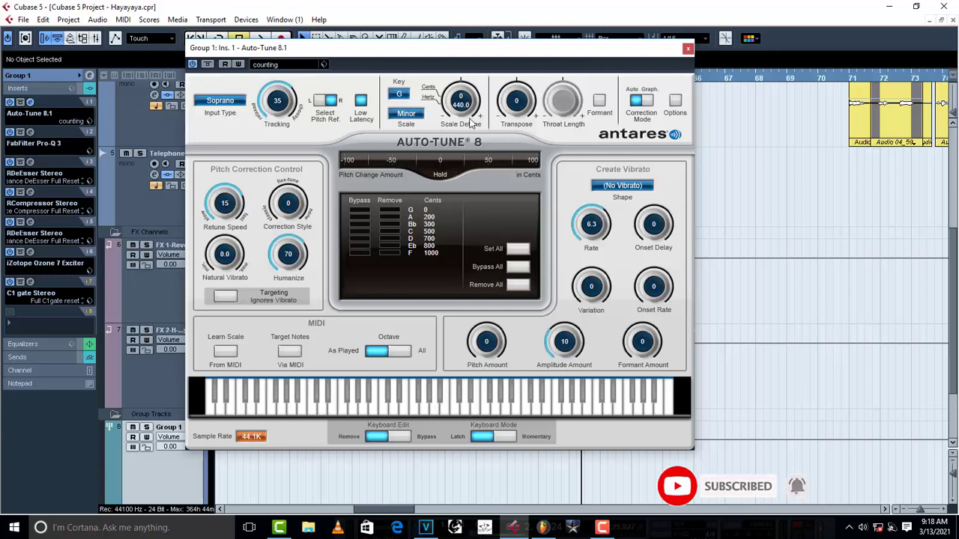
left_click(687, 49)
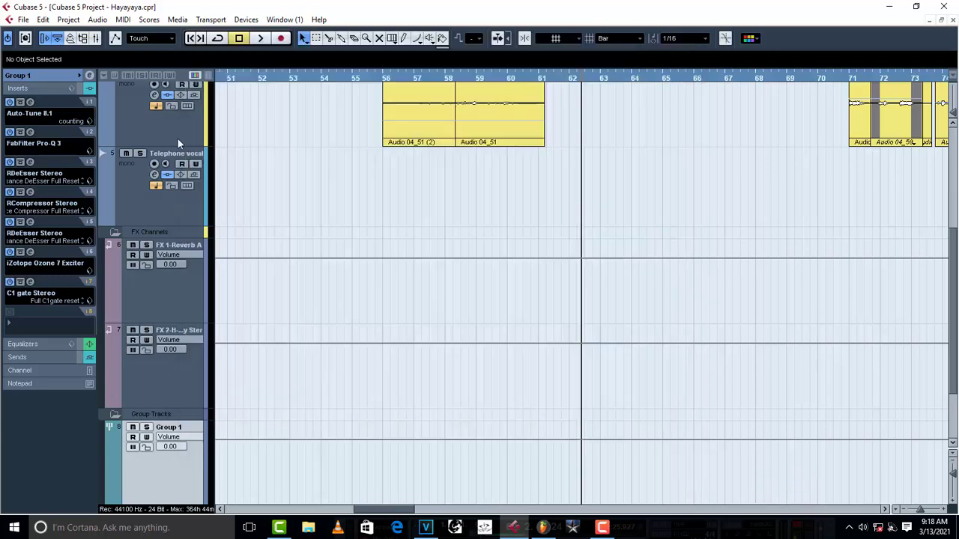
Step: Save the FabFilter Pro-Q 3 equalizer settings on Group 1 as a preset named "vvvvvvvvvvv"
left_click(32, 133)
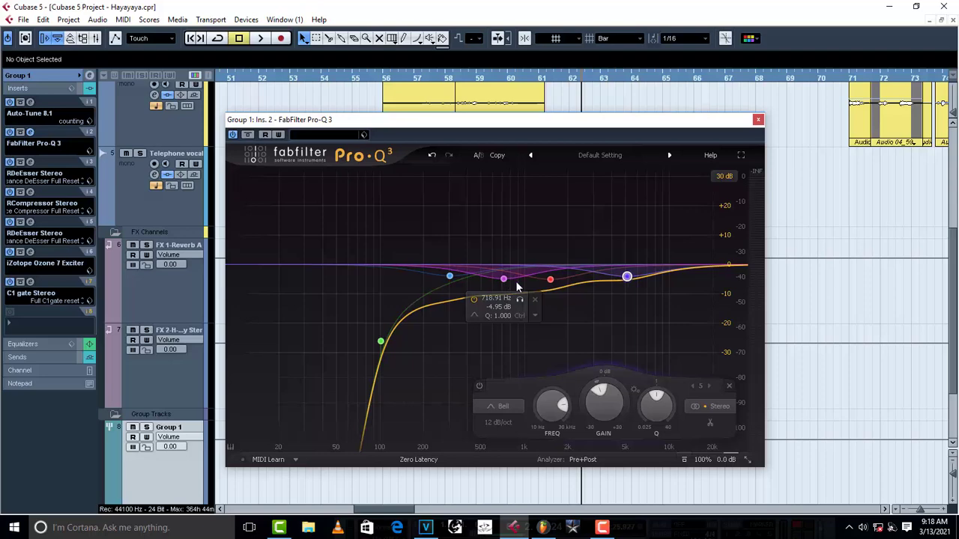
left_click(363, 134)
left_click(400, 158)
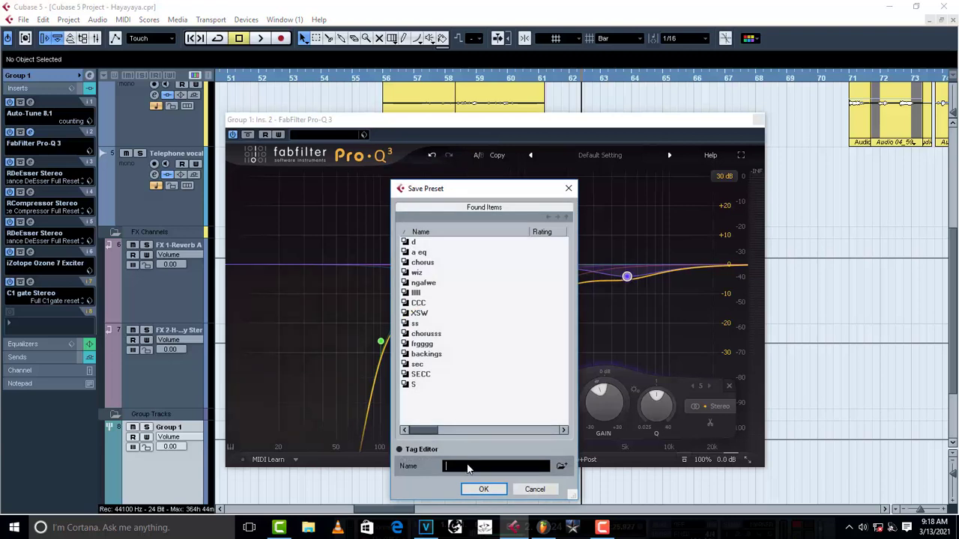
type("vvvvvvvvvvv")
left_click(483, 489)
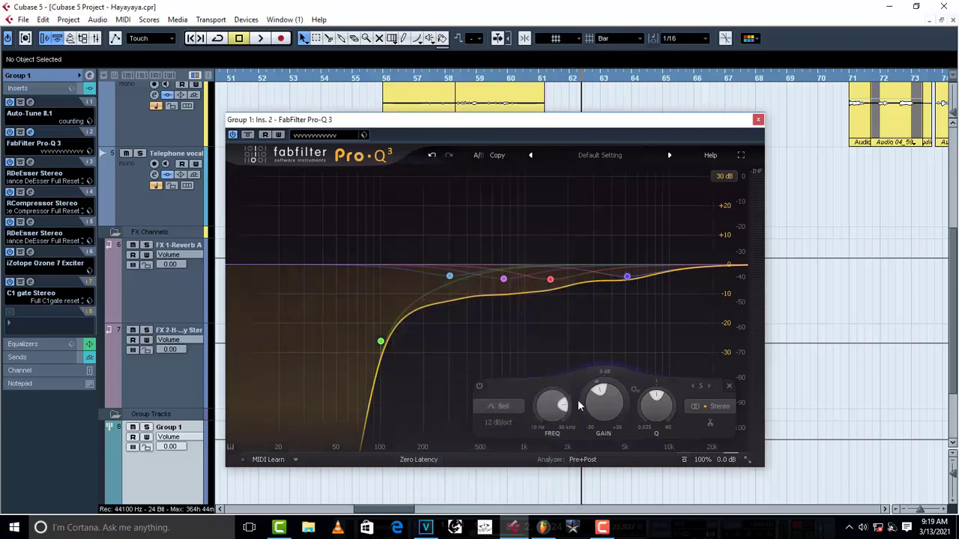
Step: Add a bell band to the Group 1 Pro-Q 3 curve at about 6967 Hz with a gain of about -2 dB
double_click(628, 276)
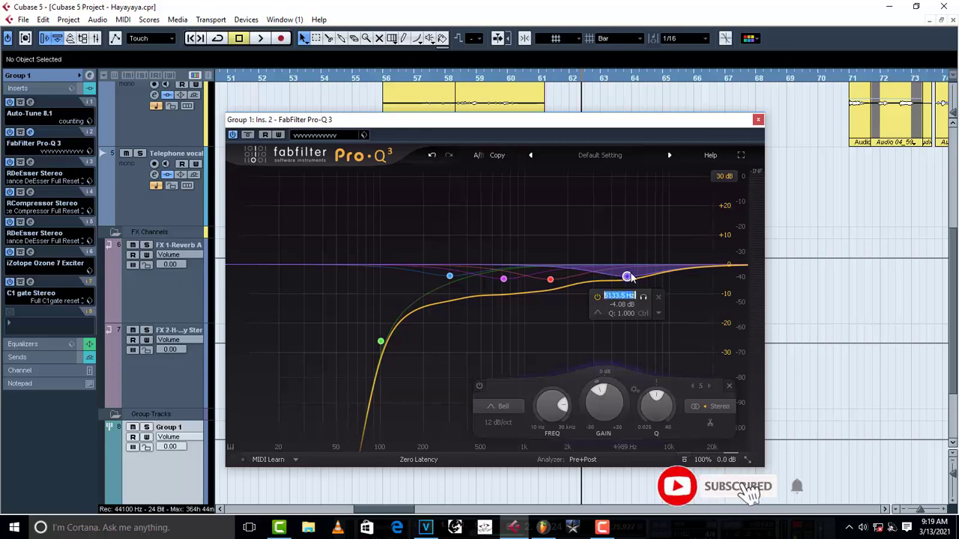
left_click(644, 241)
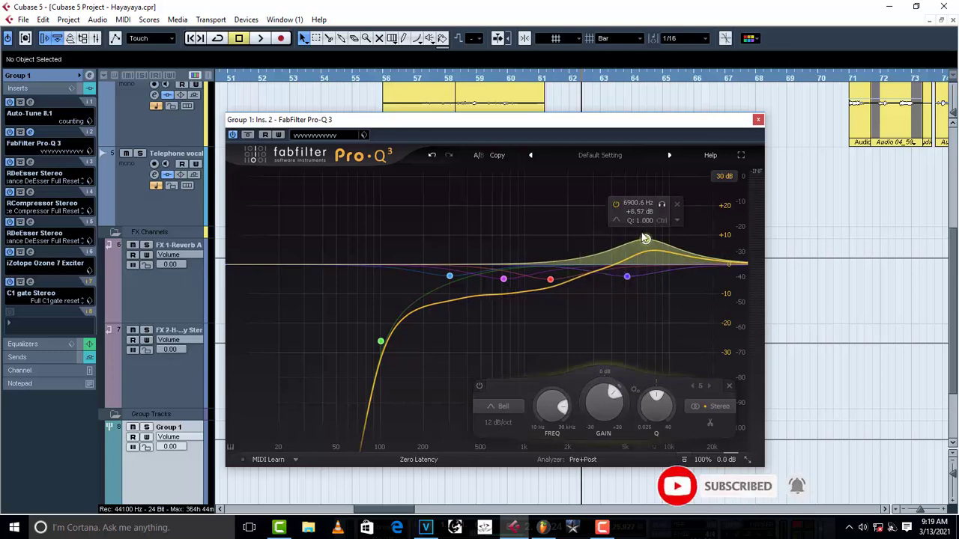
left_click_drag(645, 238, 631, 283)
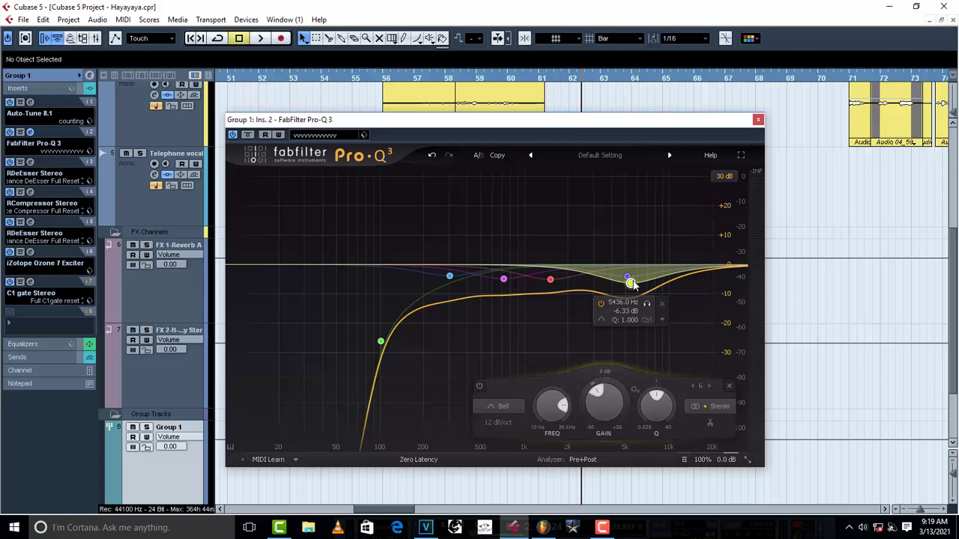
left_click_drag(632, 283, 649, 271)
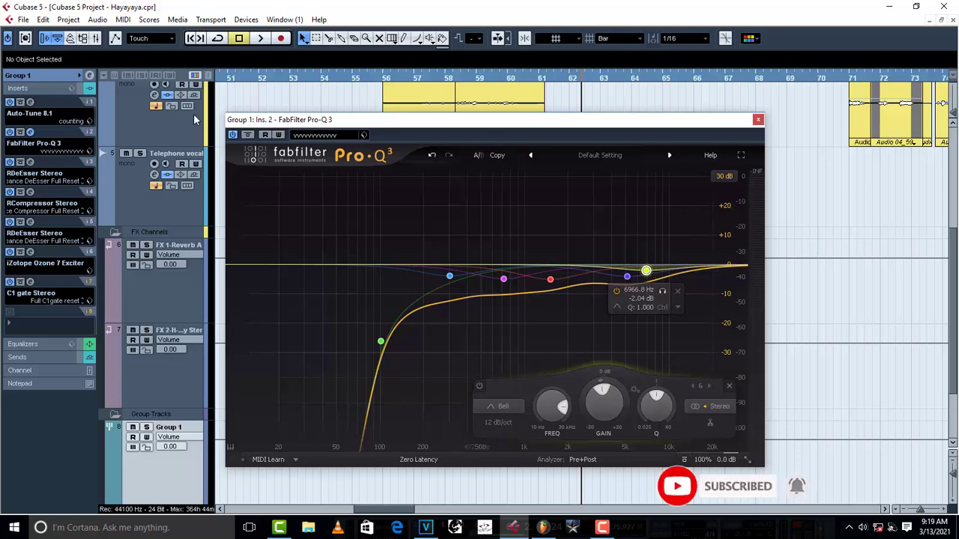
Step: Examine the REQ 6 equalizer curve on Copy of Audio 03, and check the new high band's frequency in the Group 1 Pro-Q 3
left_click(137, 110)
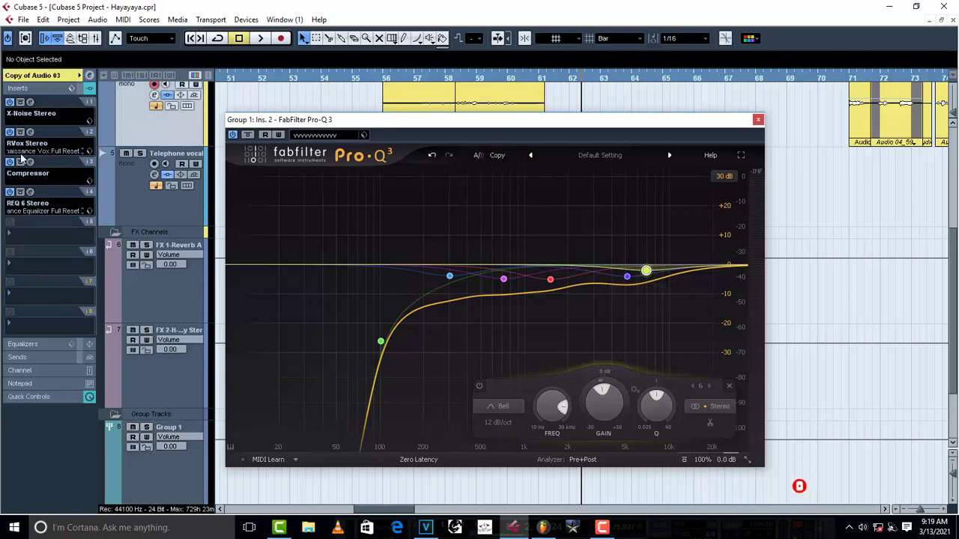
left_click(29, 192)
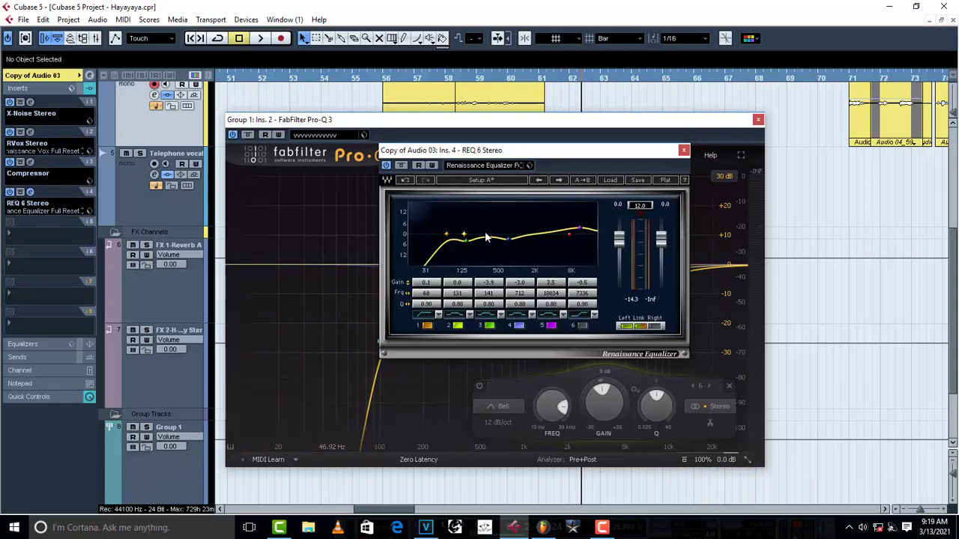
left_click(683, 151)
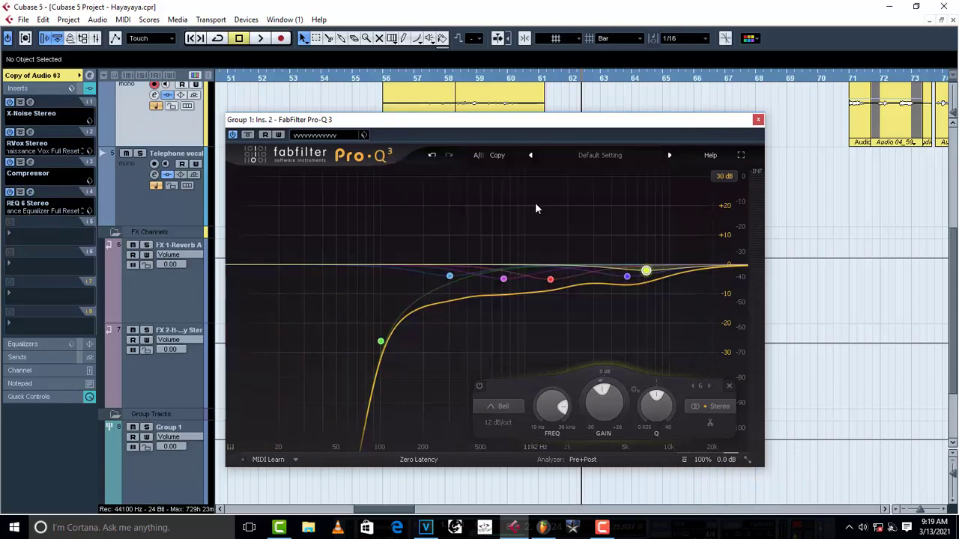
double_click(646, 272)
key("Return")
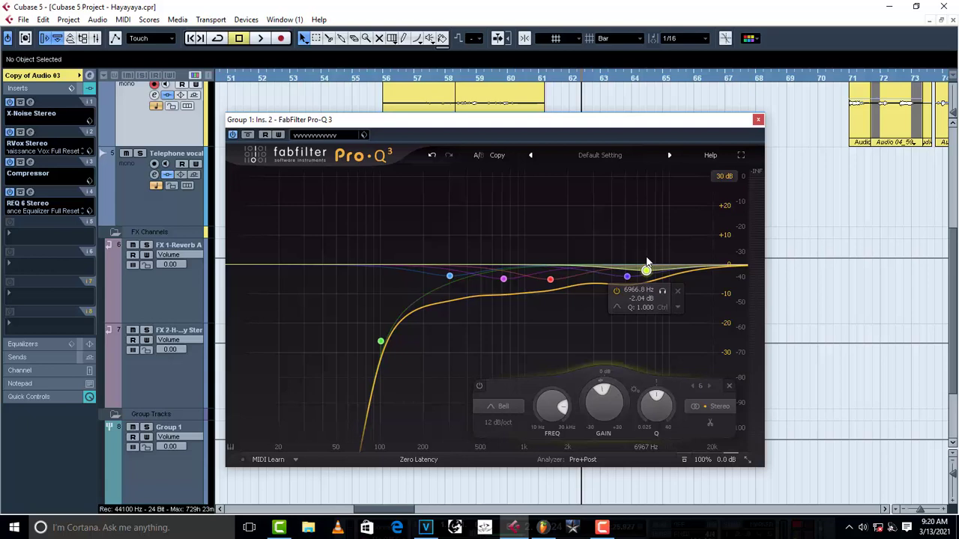
Step: Load the saved "vvvvvvvvvvv" preset in Group 1's Pro-Q 3 and close the equalizer
left_click(364, 135)
left_click(397, 145)
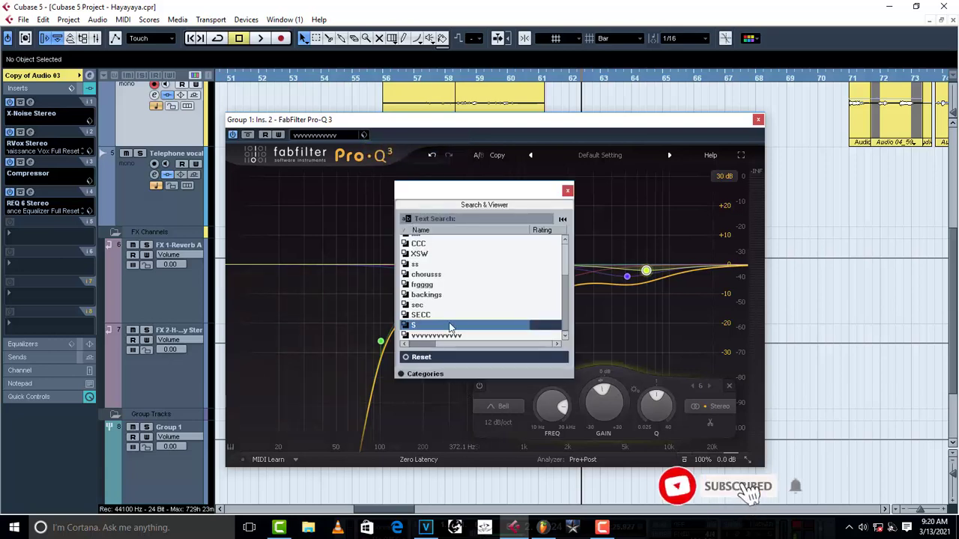
left_click(451, 336)
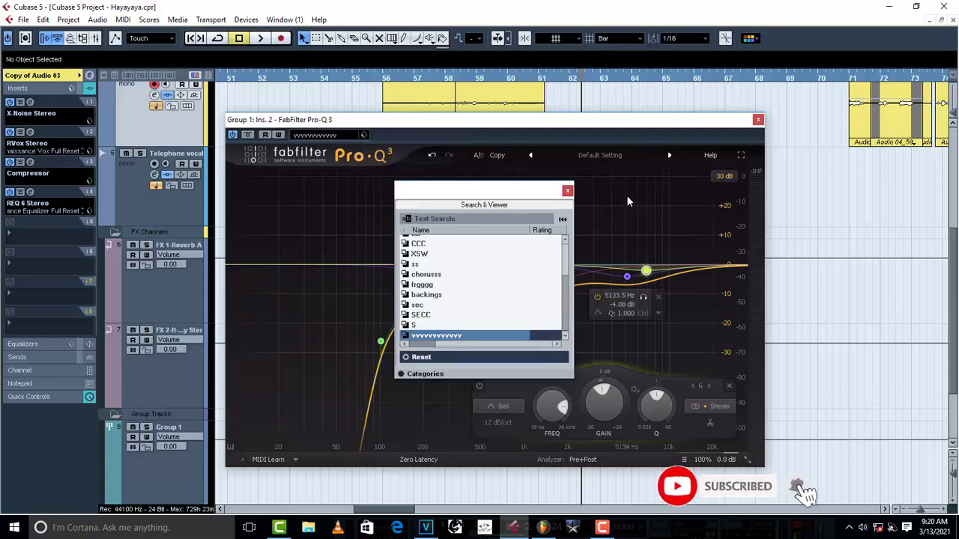
left_click(567, 191)
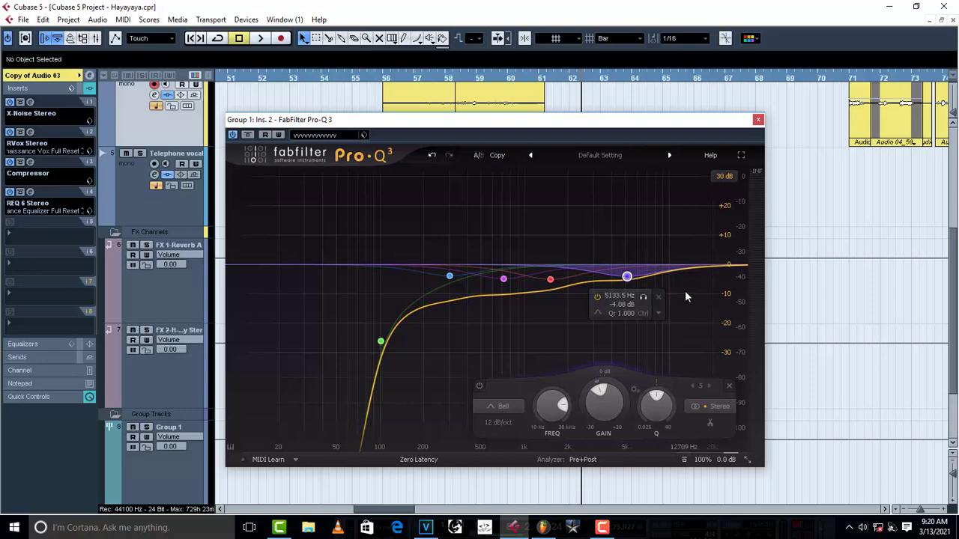
left_click(759, 120)
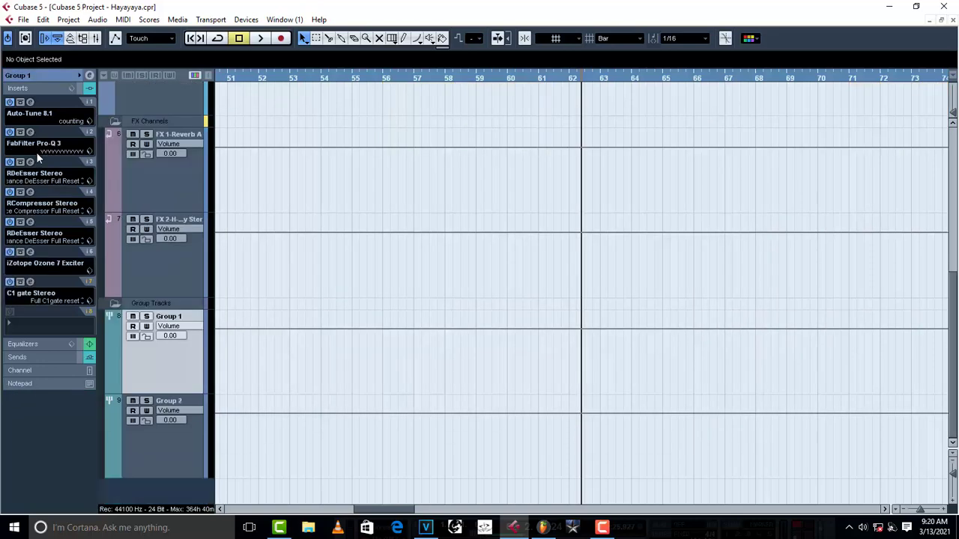
Step: Examine the first RDeEsser on Group 1 and its factory presets, including Male DeEss Narrow
left_click(31, 162)
left_click(31, 162)
left_click(30, 162)
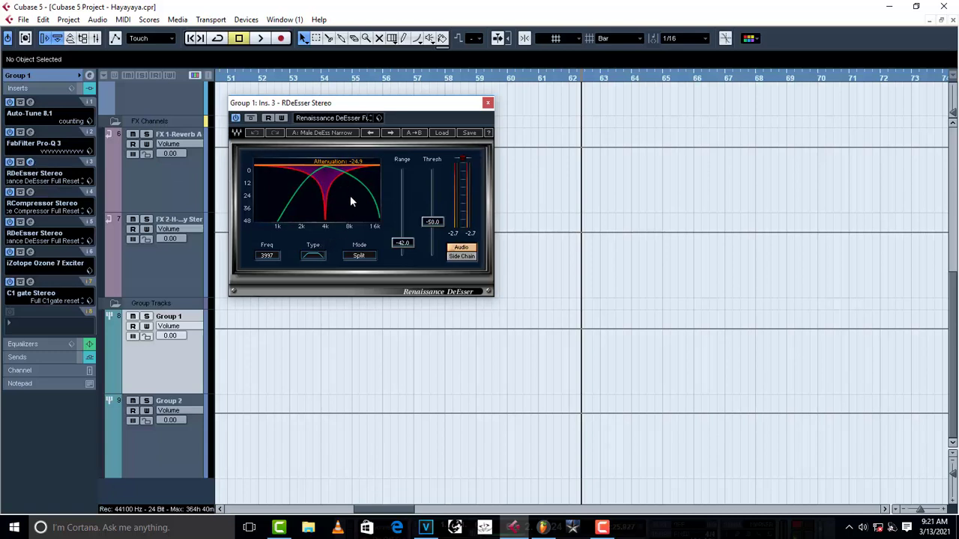
left_click(439, 132)
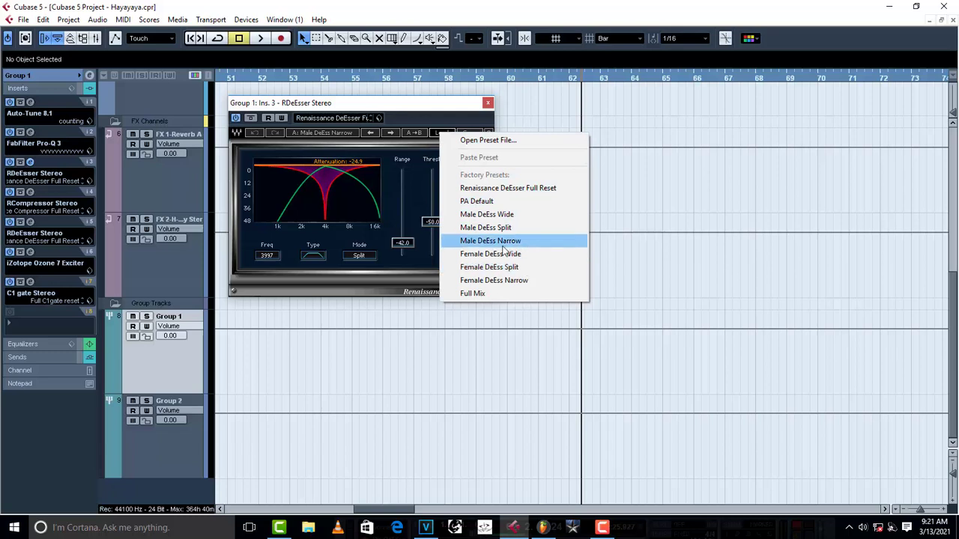
left_click(421, 111)
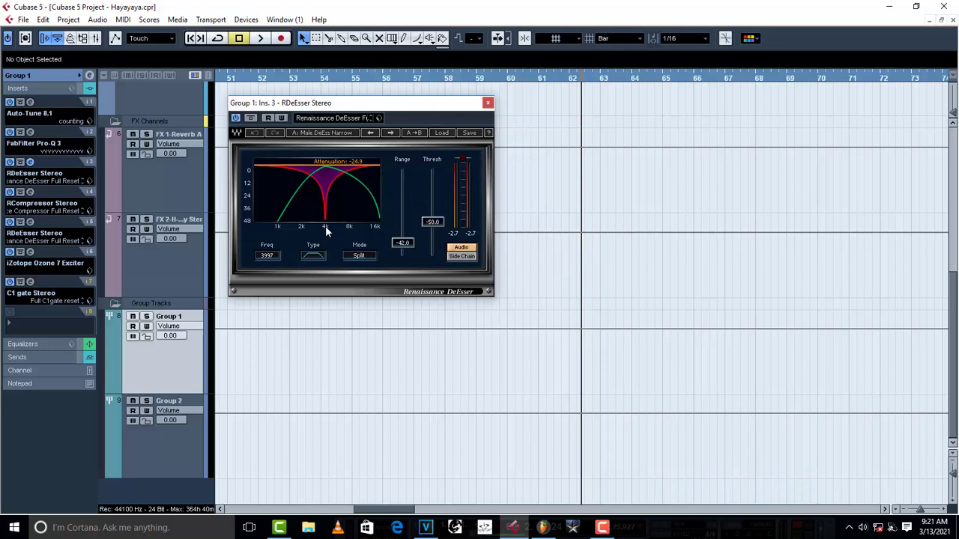
left_click(487, 102)
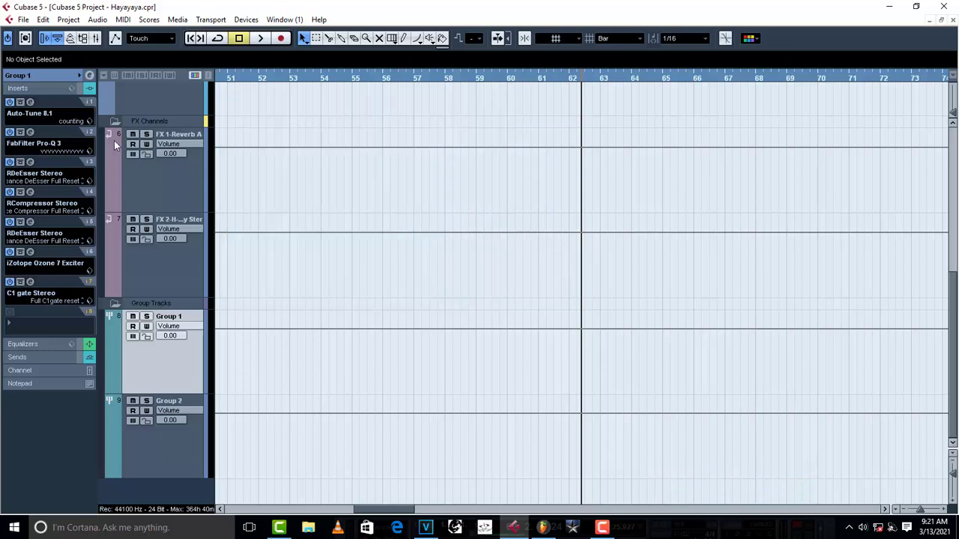
Step: Examine the RCompressor settings on Group 1, as well as the range, threshold and frequency of the second RDeEsser
left_click(30, 192)
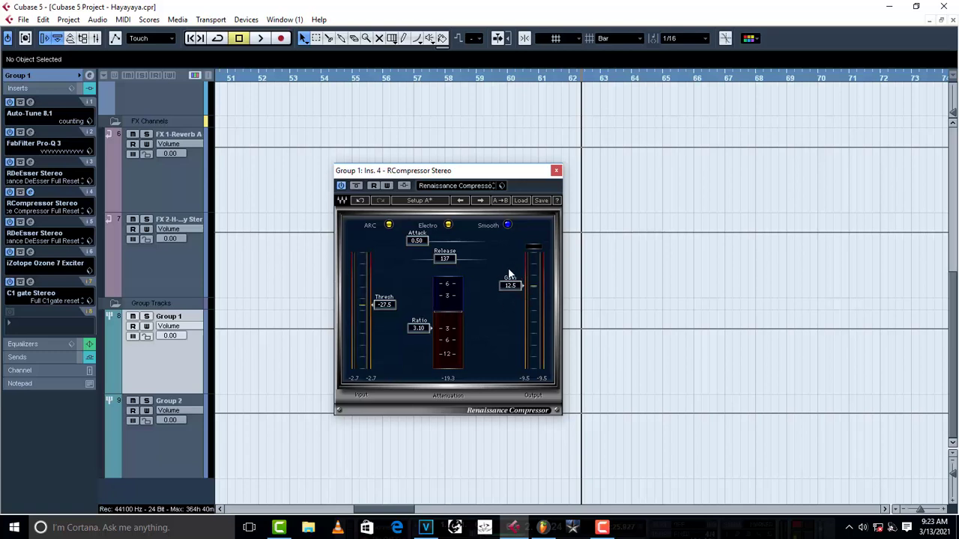
left_click(557, 173)
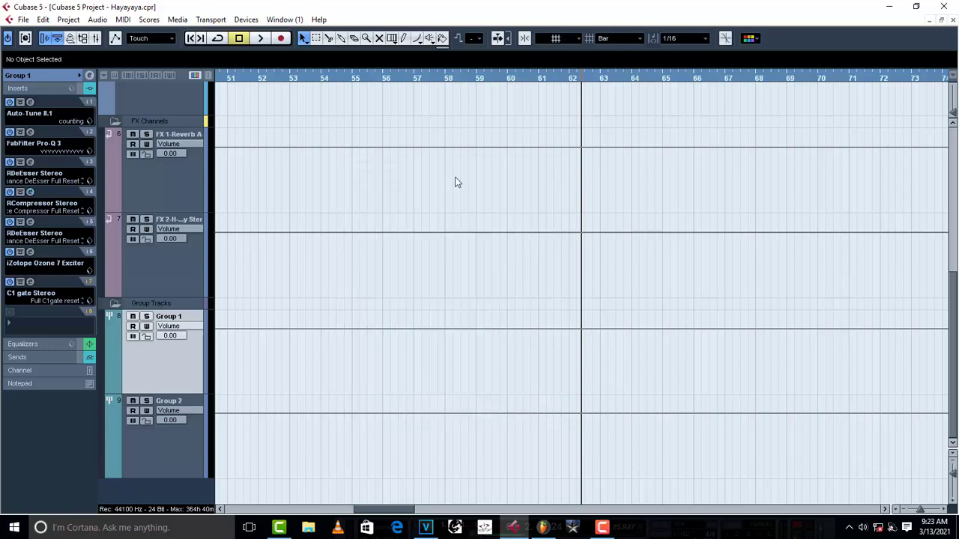
left_click(31, 233)
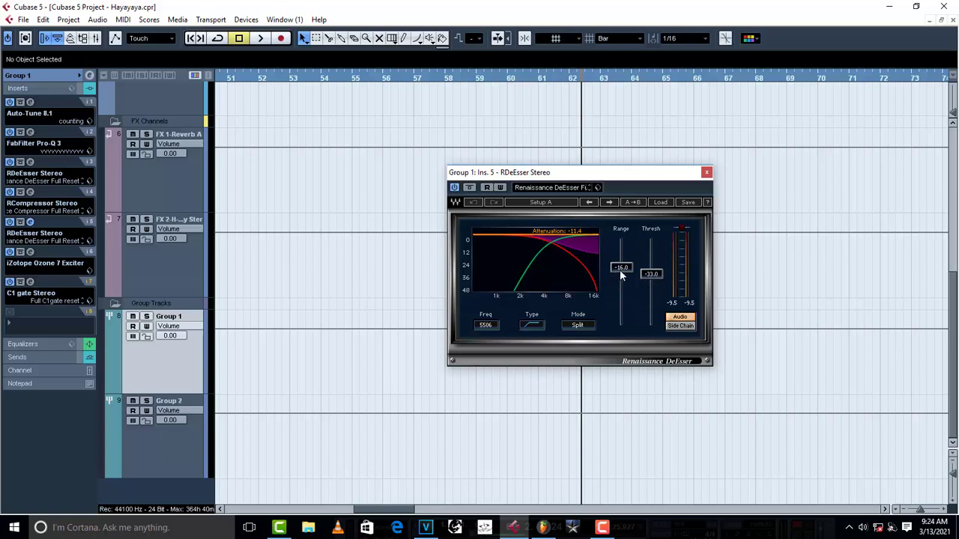
left_click(706, 172)
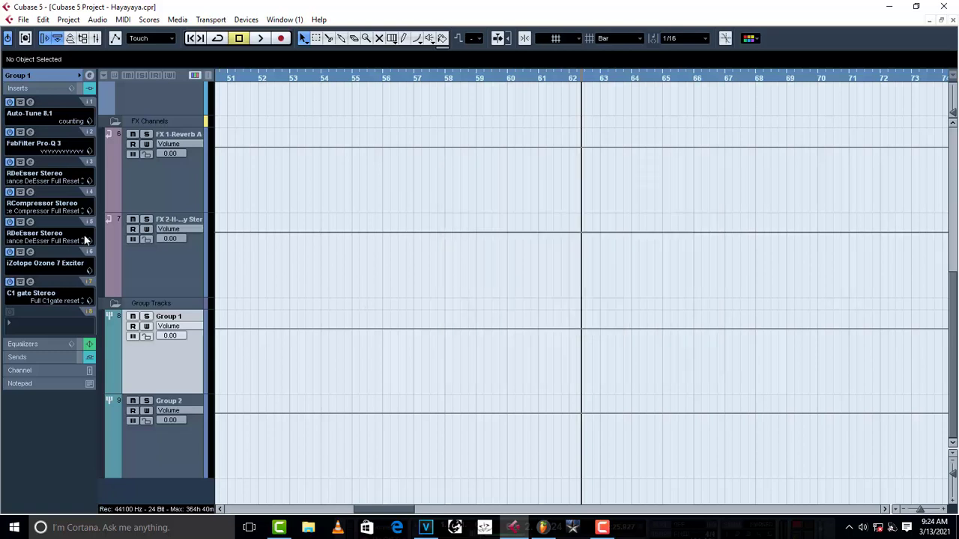
Step: Examine the iZotope Ozone 7 Exciter on Group 1, including its preset list and the Gentle Tape band settings
left_click(30, 253)
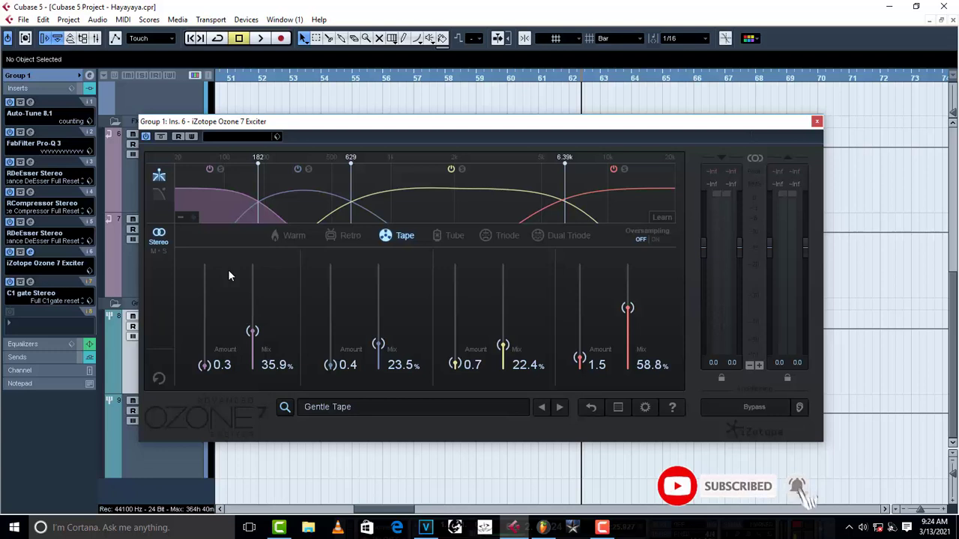
left_click(442, 406)
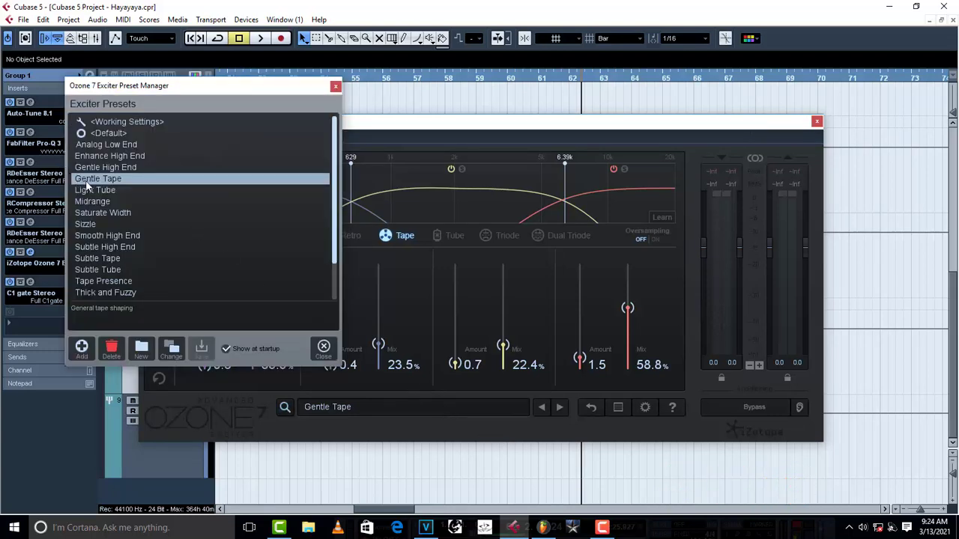
left_click(336, 87)
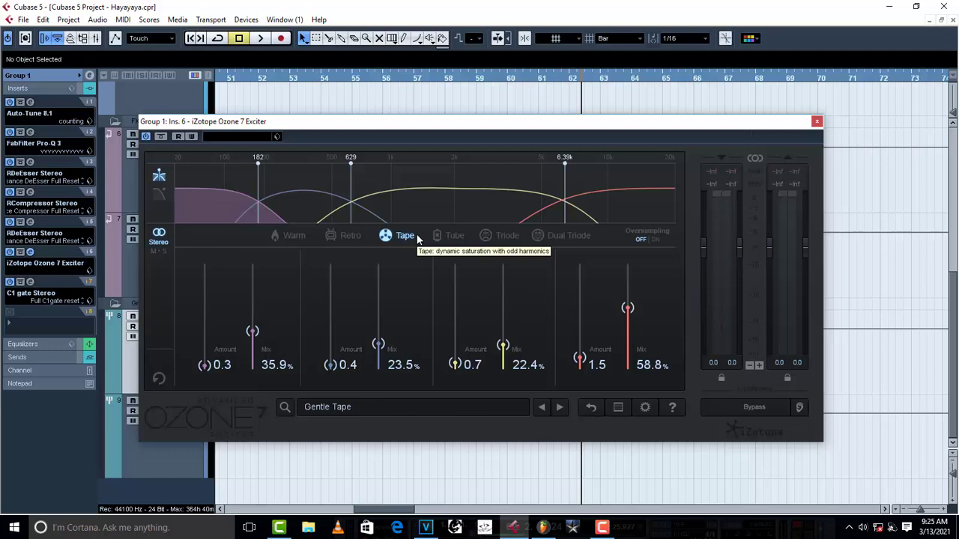
left_click(818, 122)
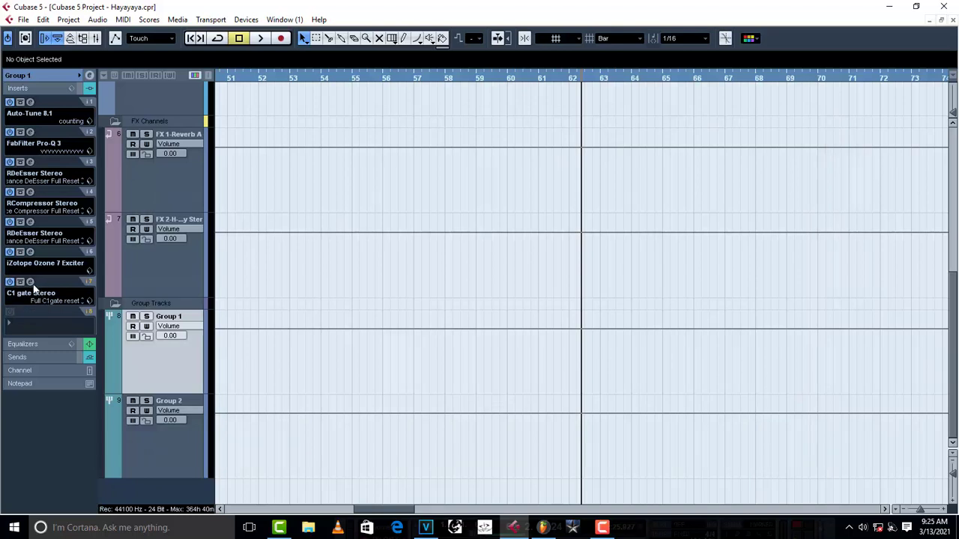
Step: Examine the attack, release and hold settings of the C1 gate on Group 1
left_click(30, 282)
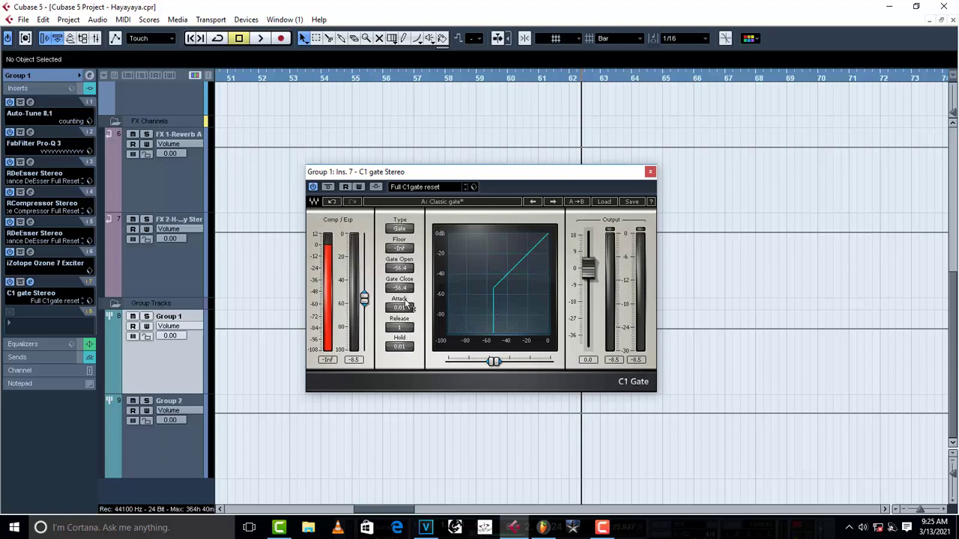
left_click_drag(405, 308, 405, 303)
left_click(400, 331)
left_click(406, 347)
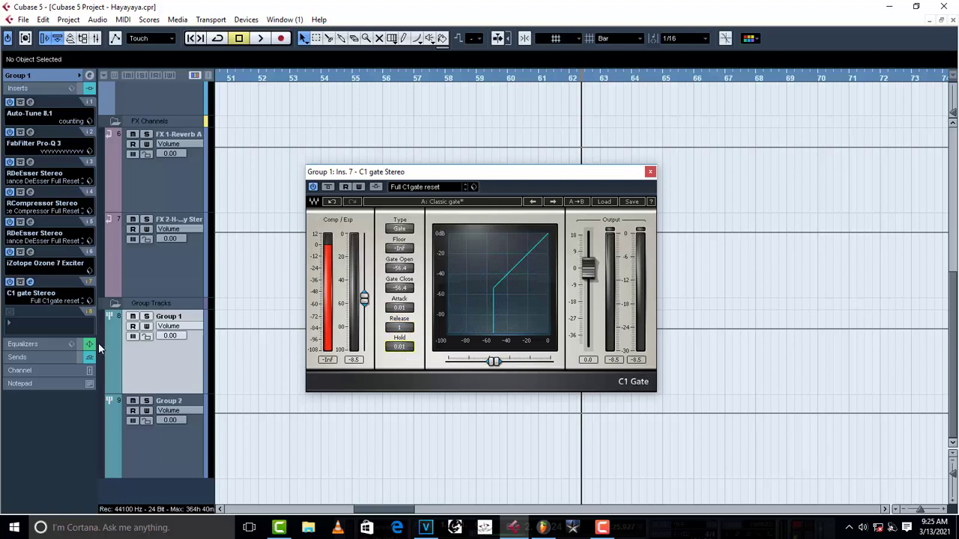
left_click(651, 172)
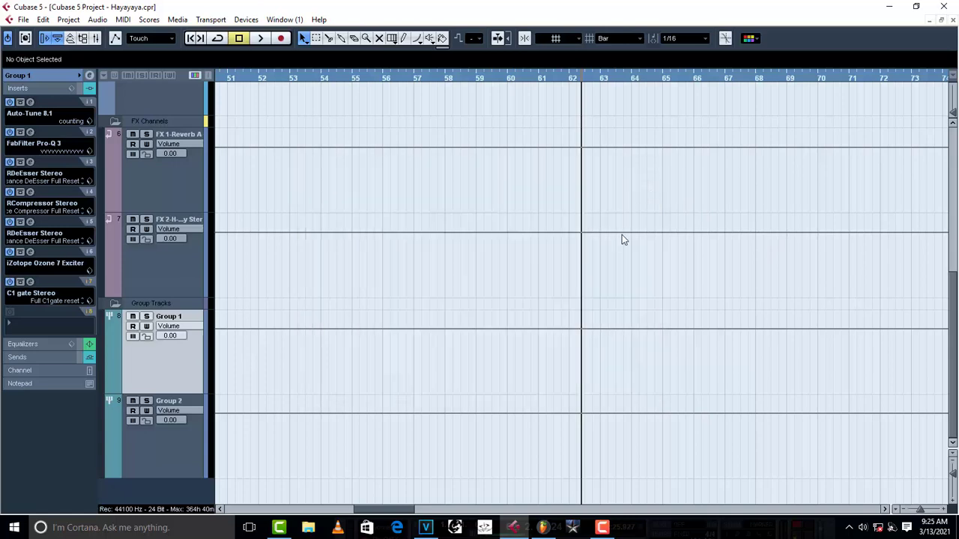
Step: Move the playhead to bar 53 and briefly play the project from there
scroll(622, 234, "up", 3)
left_click(292, 78)
scroll(326, 317, "down", 3)
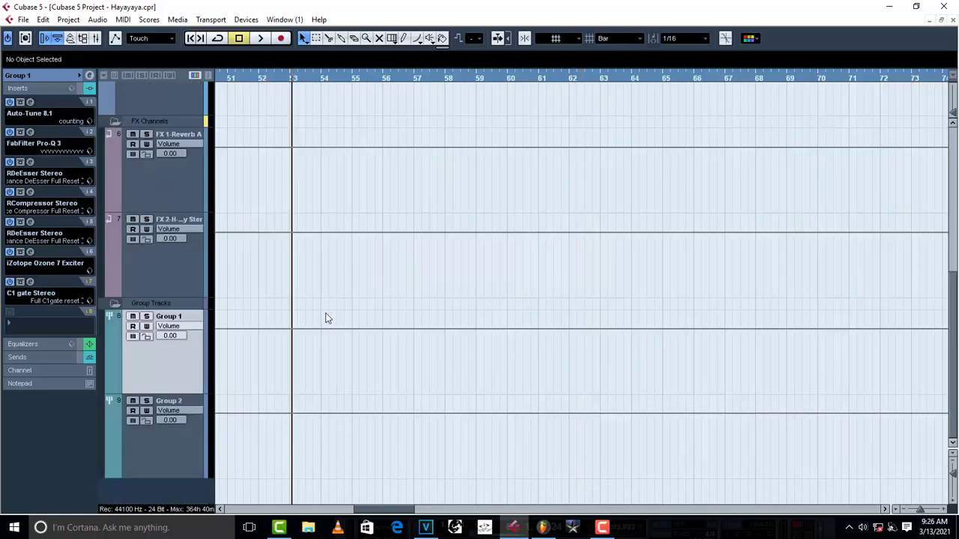
key("space")
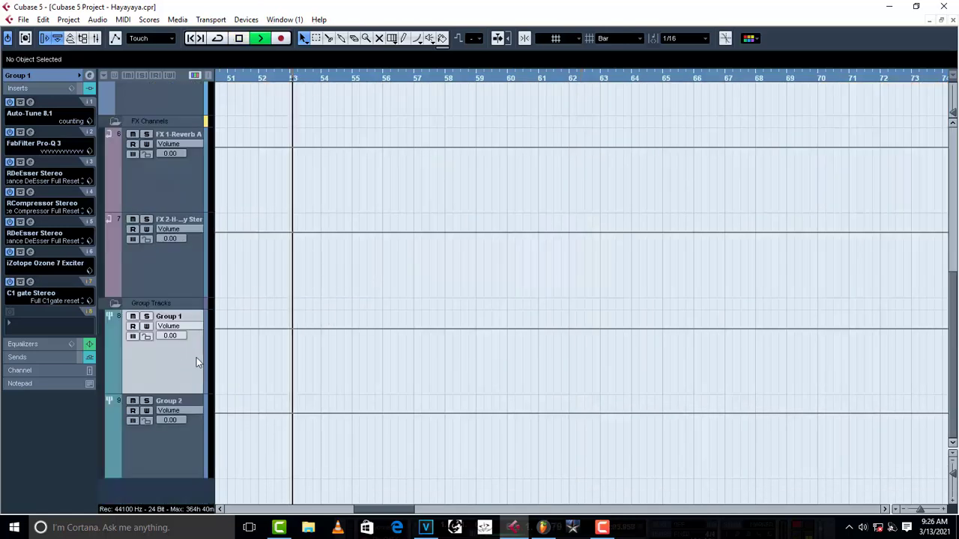
key("space")
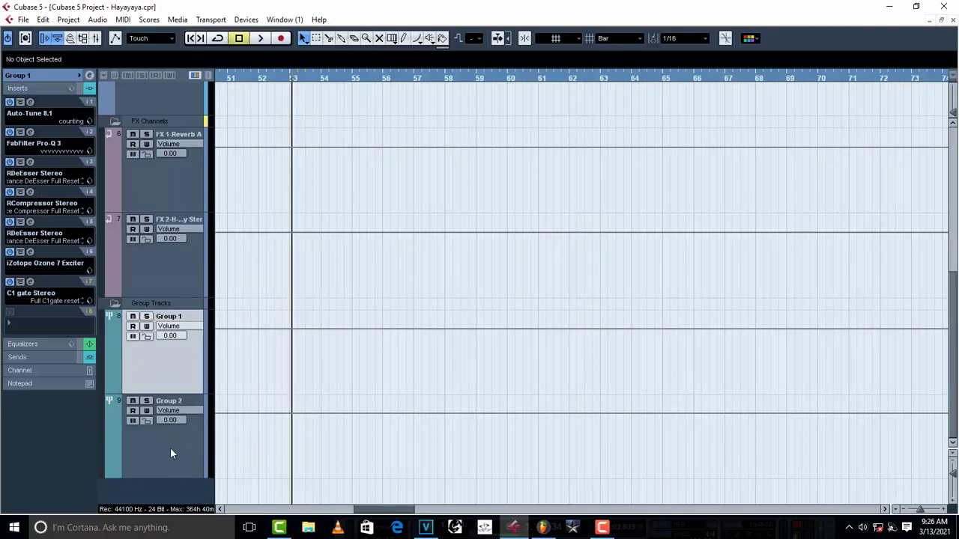
Step: Compare the insert chains of Group 1 and Group 2
left_click(163, 449)
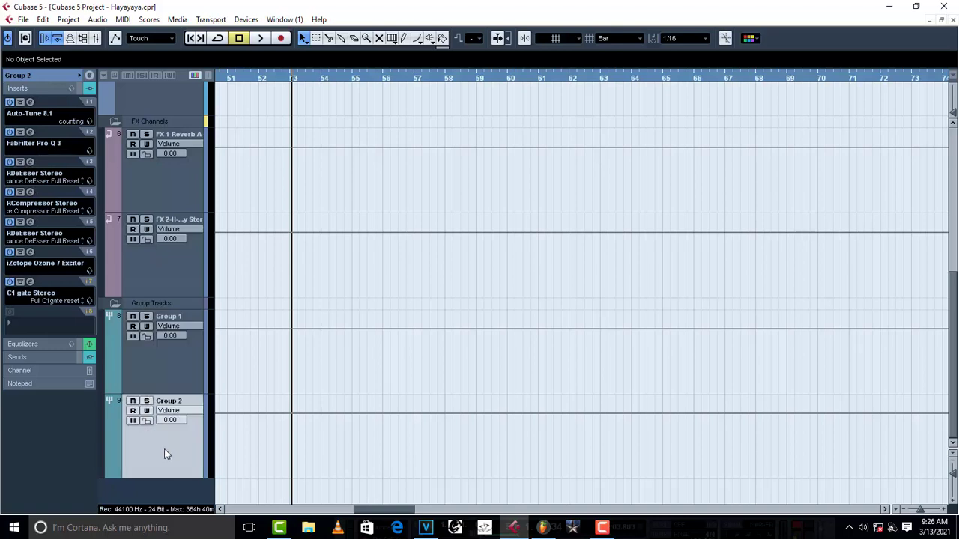
left_click(176, 370)
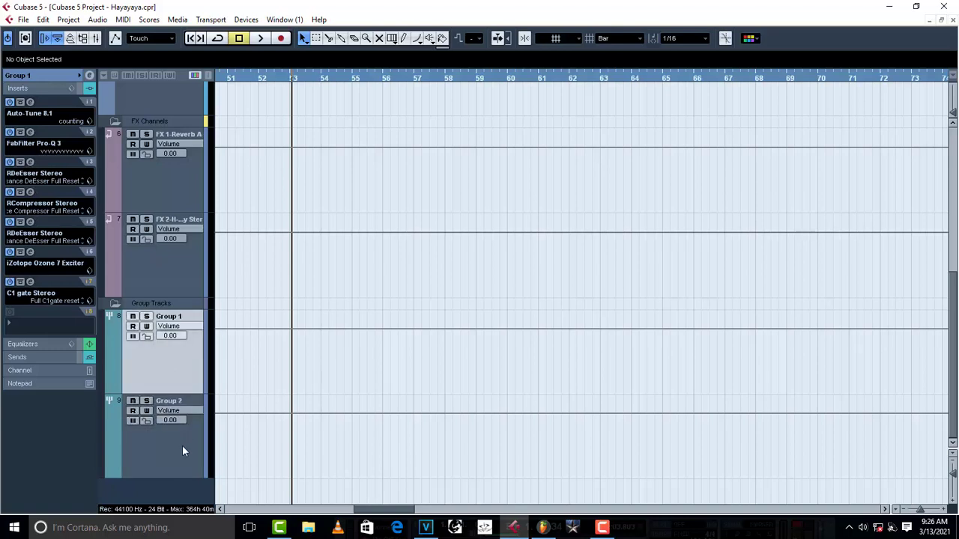
left_click(180, 452)
left_click(167, 365)
left_click(171, 438)
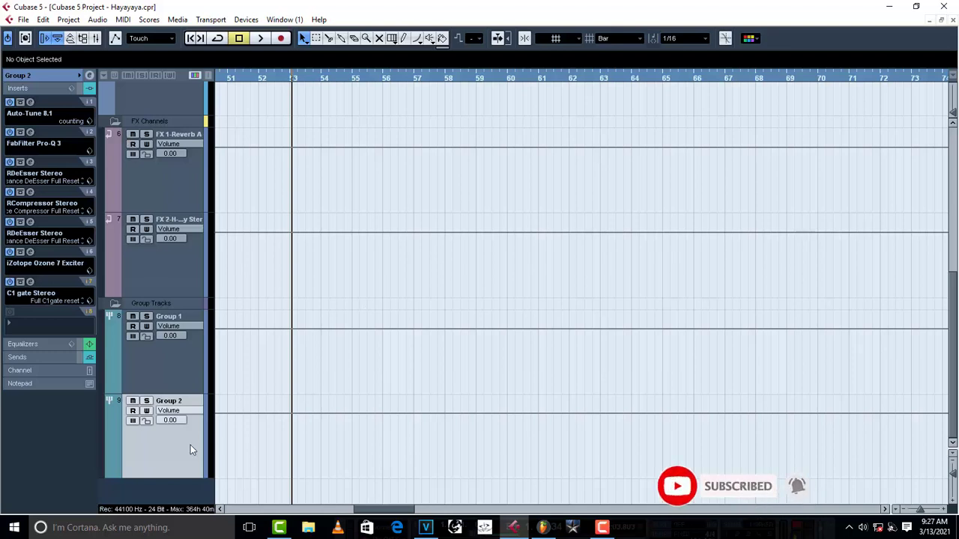
Step: Solo Group 2 and switch off its RCompressor, second RDeEsser and Ozone 7 Exciter inserts
left_click(147, 402)
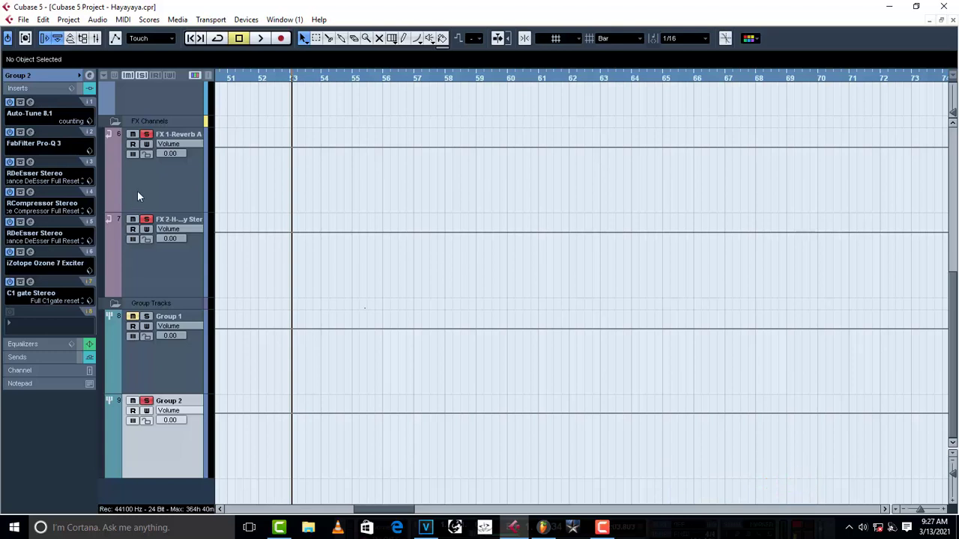
key("space")
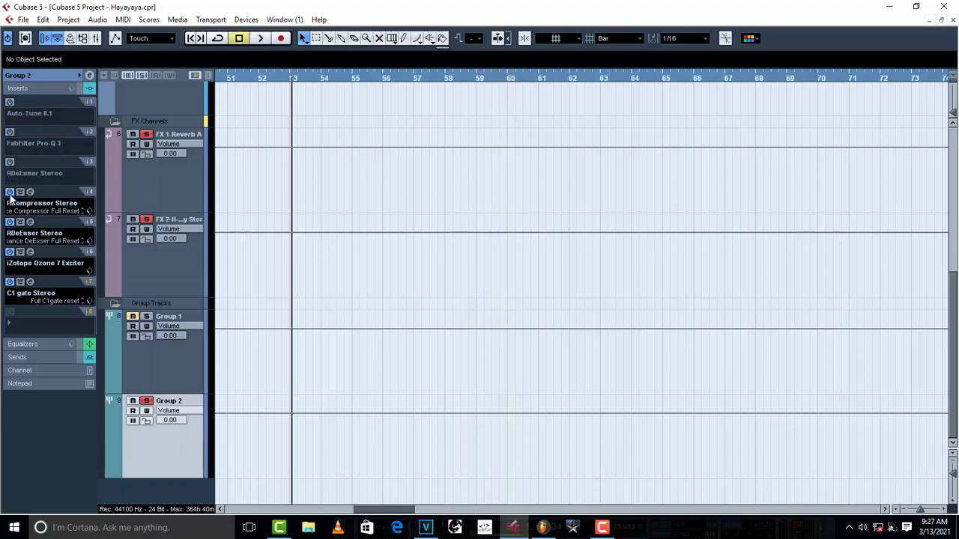
left_click(10, 193)
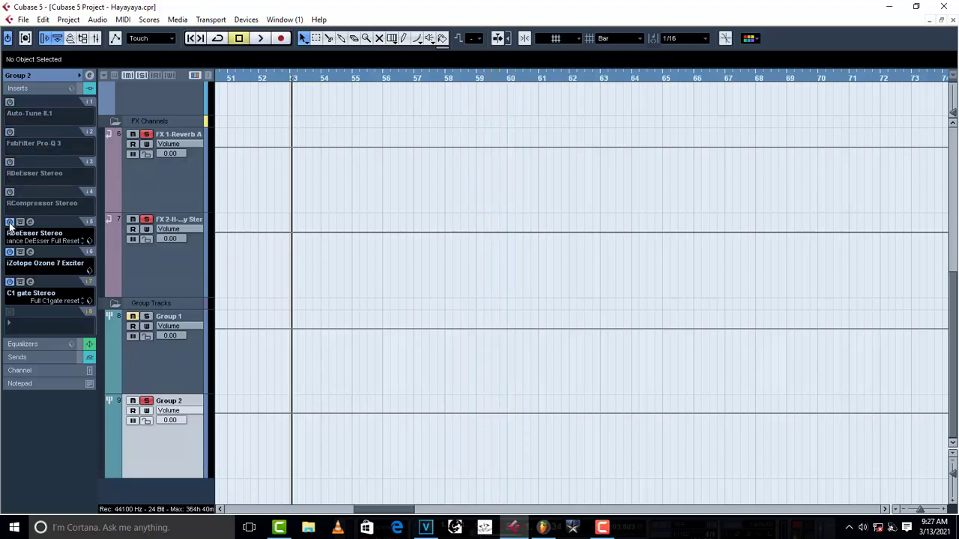
left_click(10, 221)
left_click(9, 252)
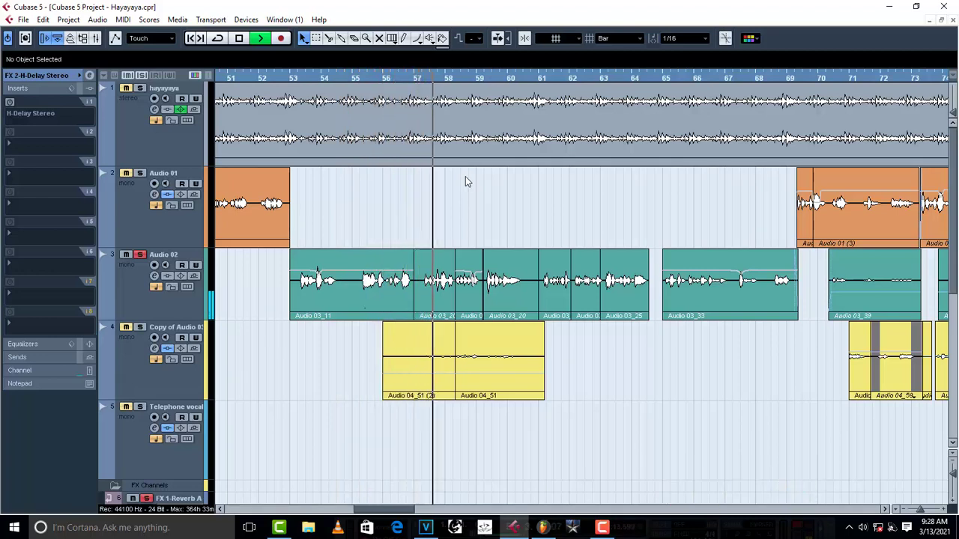
Step: Stop playback and switch Audio 02's X-Noise, RVox, Compressor and REQ 6 inserts back on, then select Group 2
key("space")
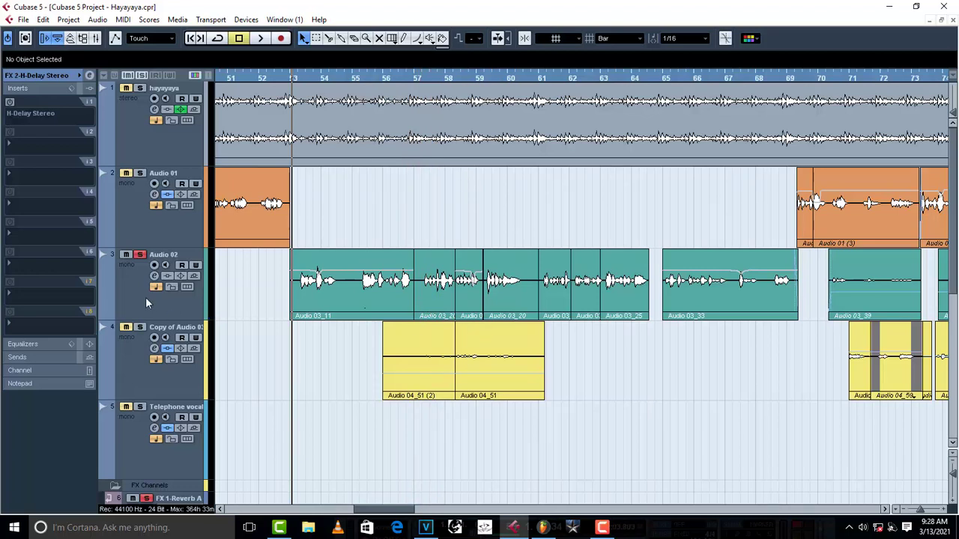
left_click(130, 252)
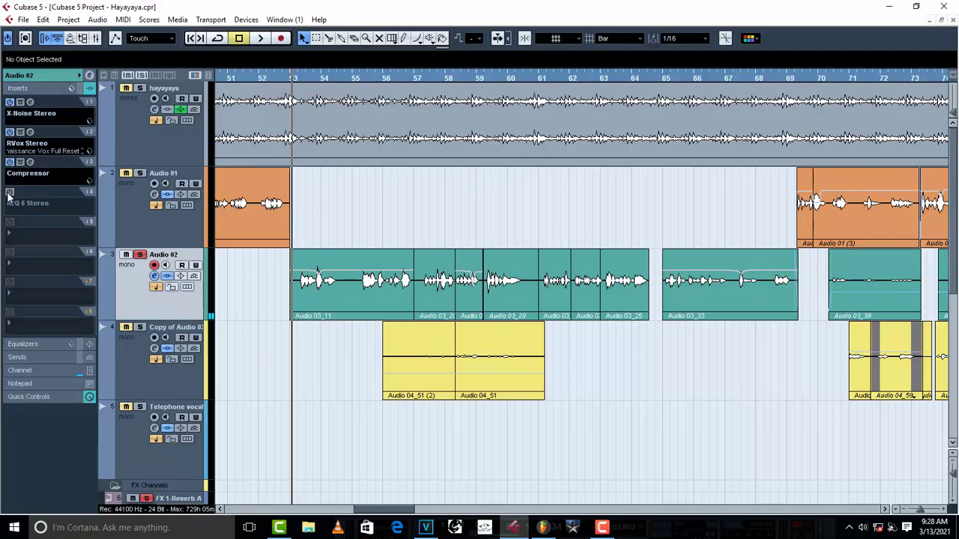
scroll(170, 360, "down", 5)
scroll(191, 461, "down", 2)
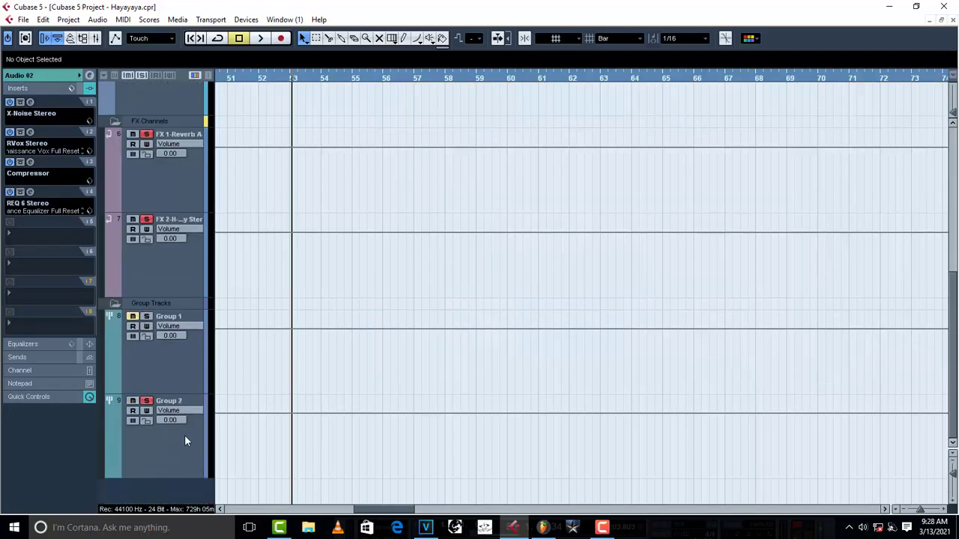
left_click(184, 434)
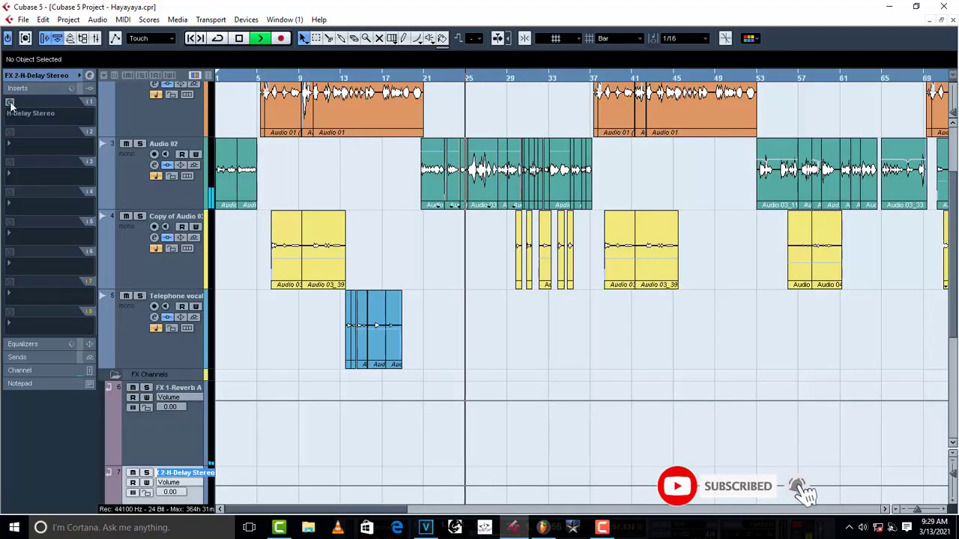
Step: Switch the H-Delay insert on FX 2 back on during playback and select FX 1-Reverb A
left_click(10, 103)
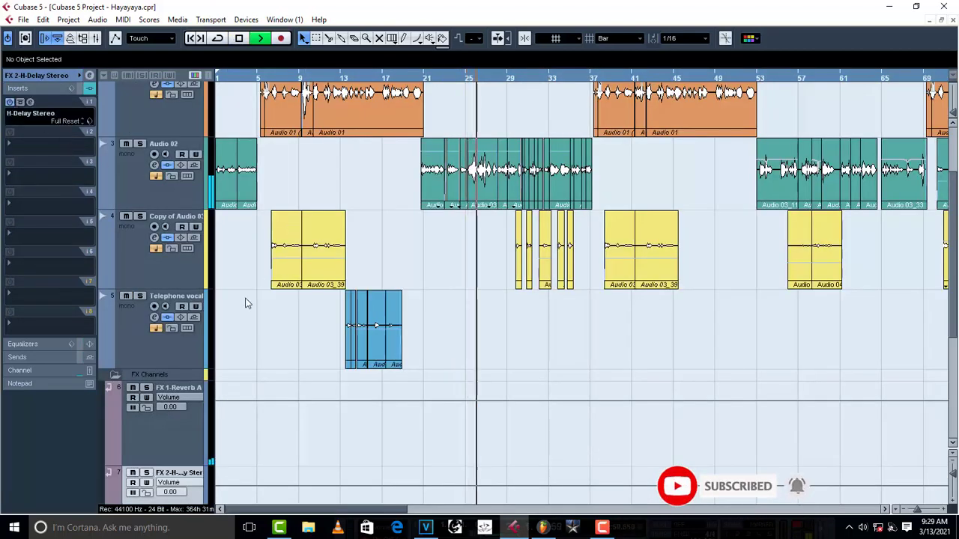
left_click(180, 436)
scroll(304, 427, "down", 3)
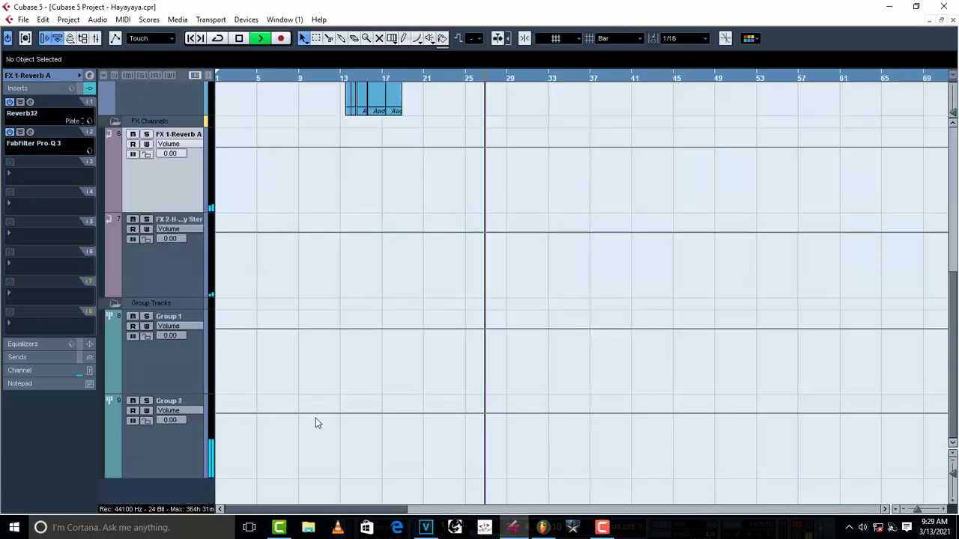
Step: Select FX 2-H-Delay Stereo, follow the vocal clips around bars 37 to 45 during playback, and stop playback
left_click(162, 277)
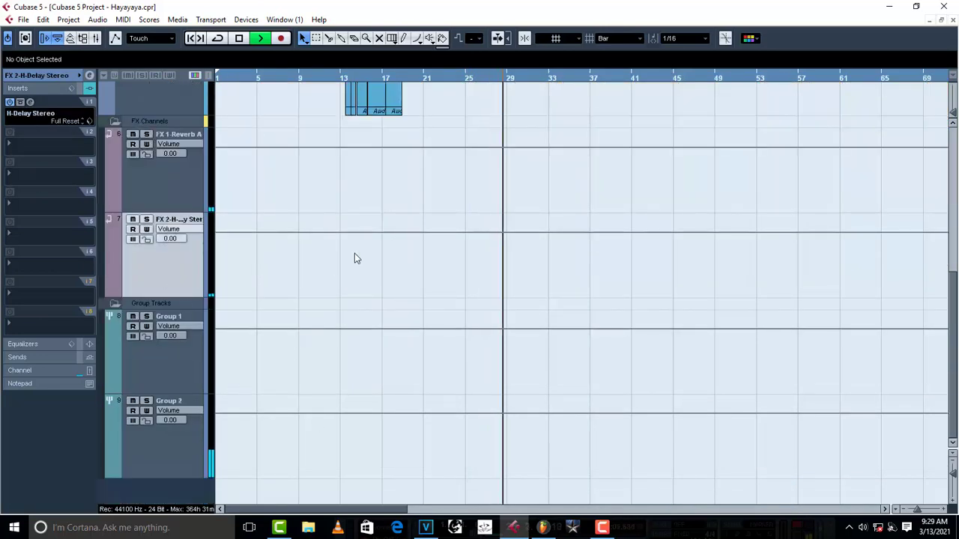
scroll(391, 252, "up", 5)
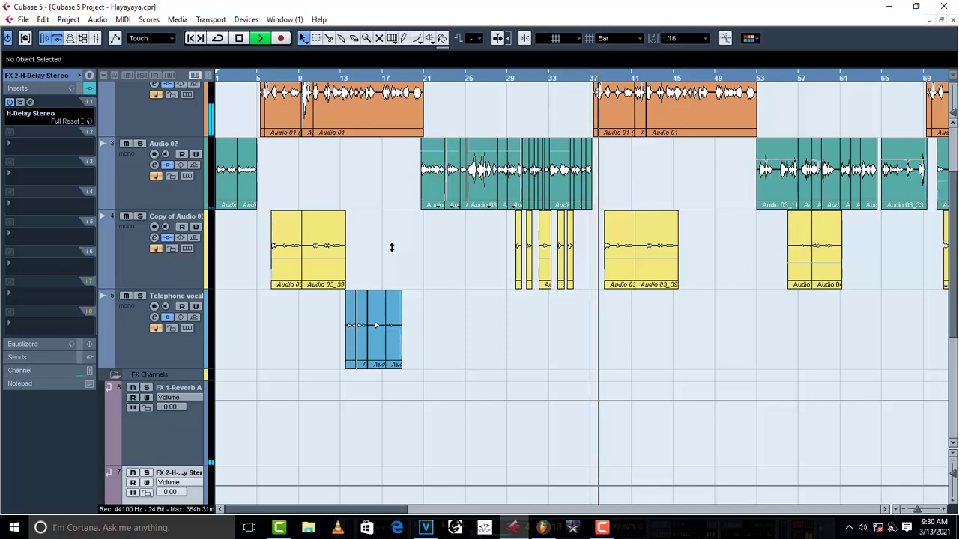
key("h")
key("h")
key("h")
key("h")
key("h")
key("h")
key("h")
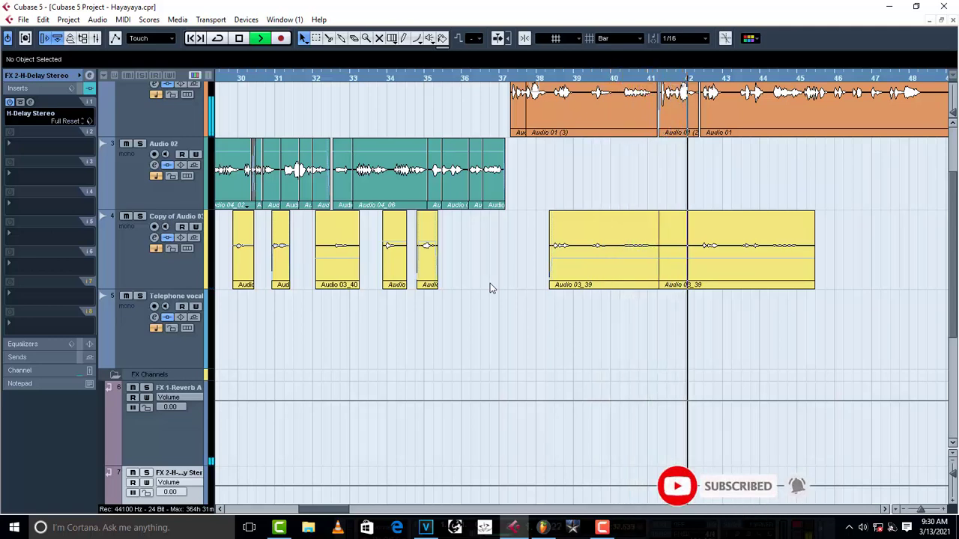
key("g")
key("g")
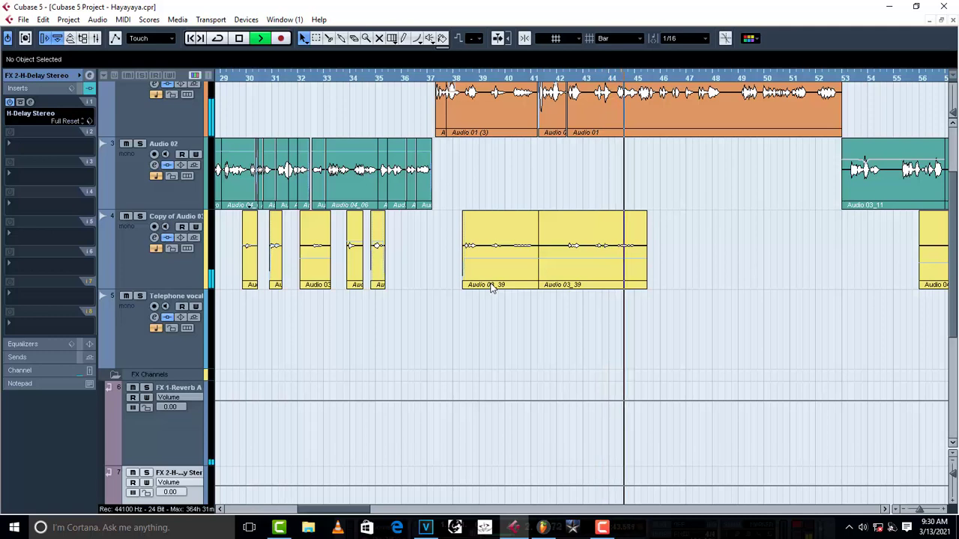
key("space")
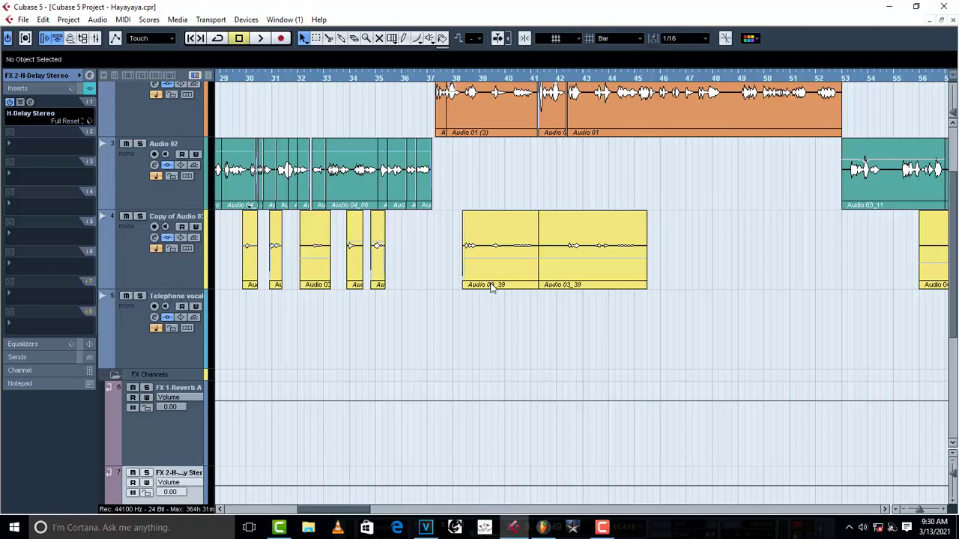
Step: Examine how the vocal clips are arranged on the Audio 01, Audio 02, copied audio and telephone vocal tracks
key("g")
key("g")
key("g")
key("g")
key("g")
key("g")
key("g")
key("g")
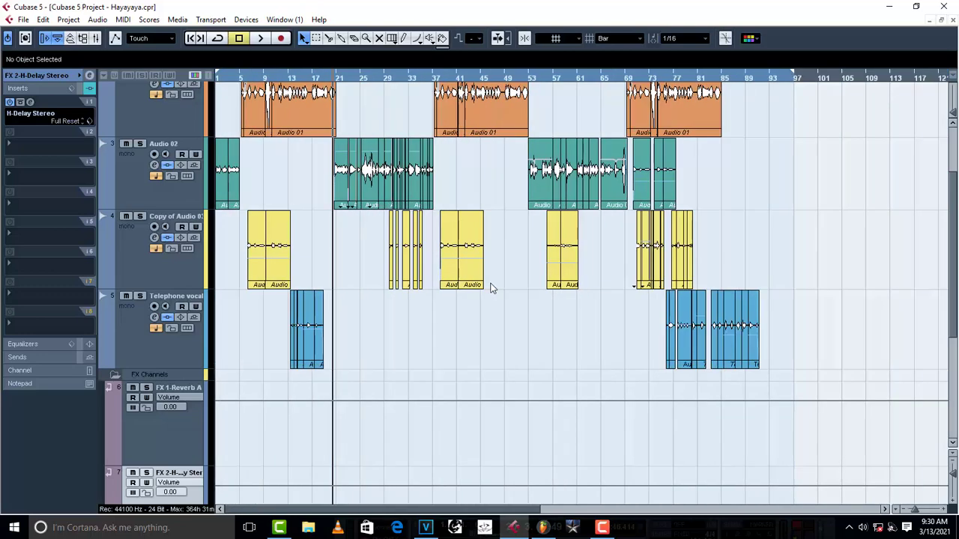
key("h")
key("h")
key("h")
key("h")
key("h")
key("h")
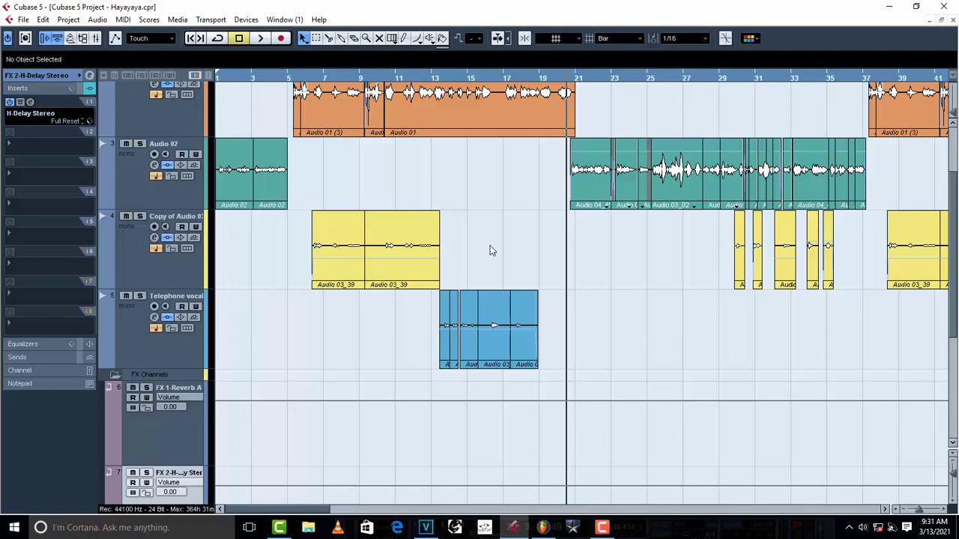
scroll(491, 250, "up", 1, "ctrl")
scroll(617, 304, "up", 2)
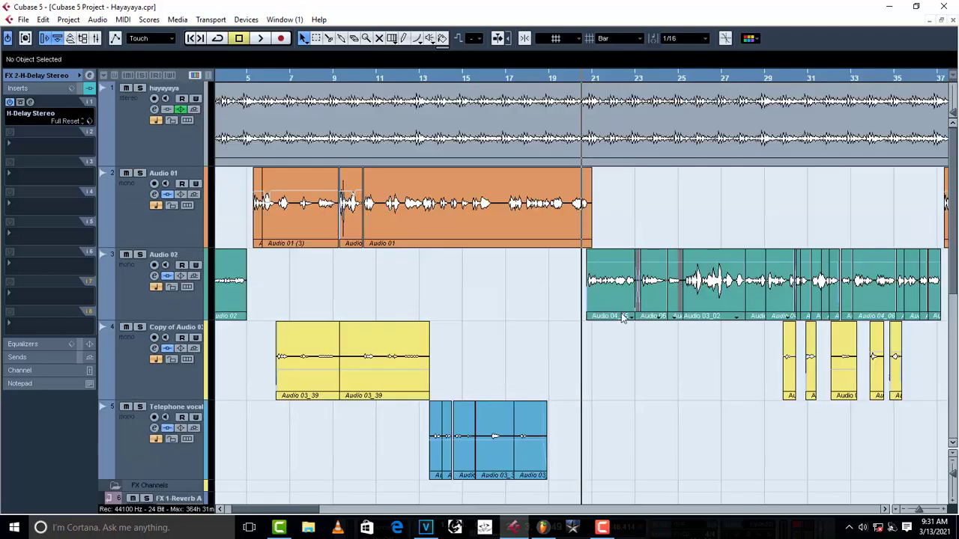
scroll(627, 320, "down", 3, "ctrl")
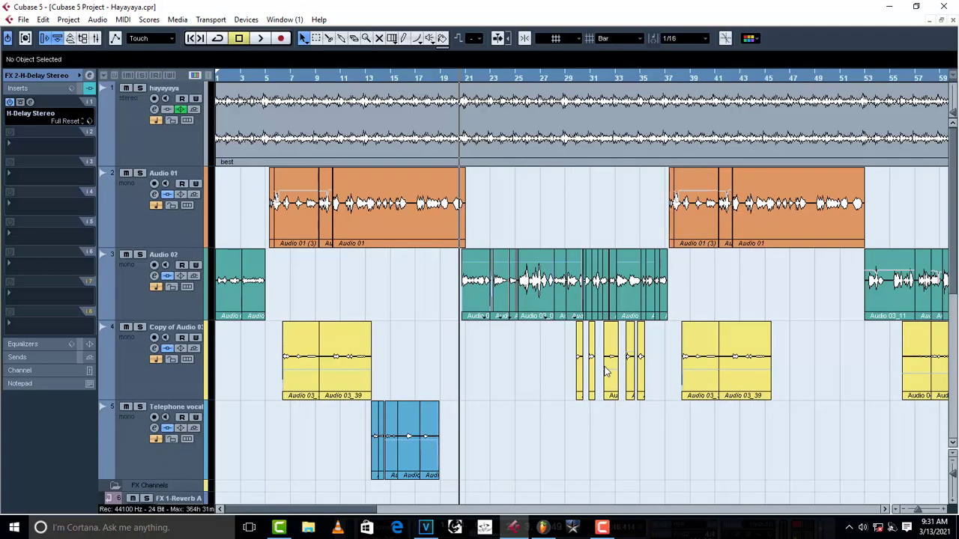
scroll(678, 384, "up", 1, "ctrl")
scroll(487, 264, "up", 2, "ctrl")
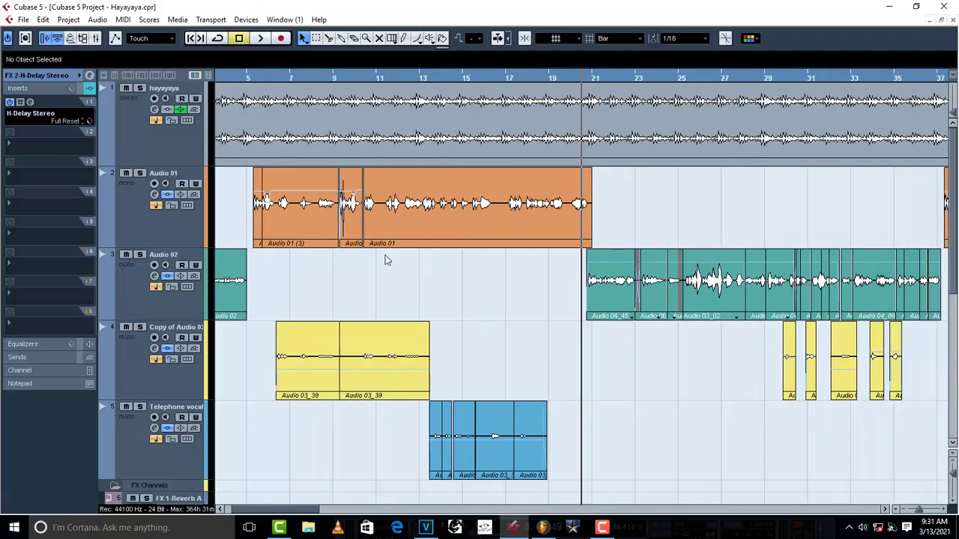
Step: Play the full mix from the start of the first Audio 01 clip, just after bar 5, and view the arrangement
scroll(419, 253, "up", 2, "ctrl")
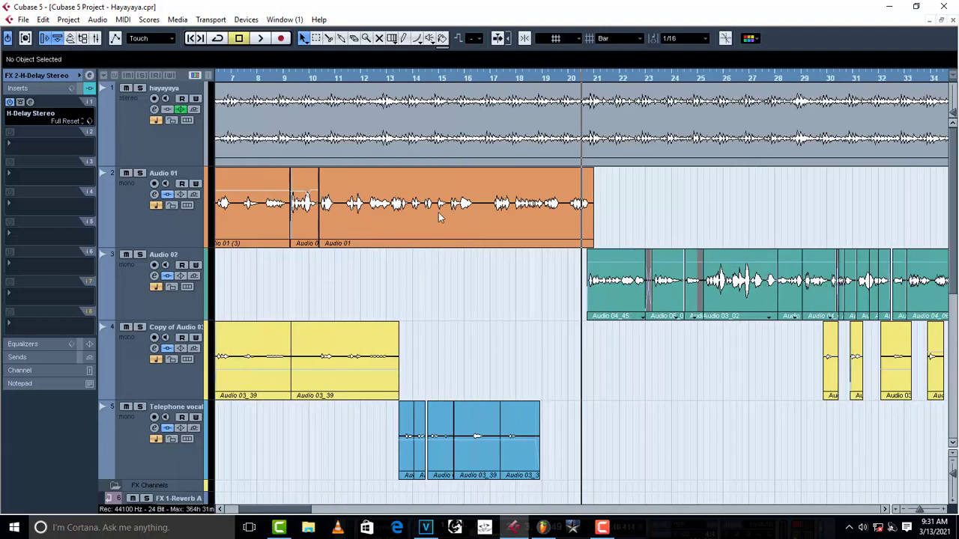
scroll(445, 284, "left", 5)
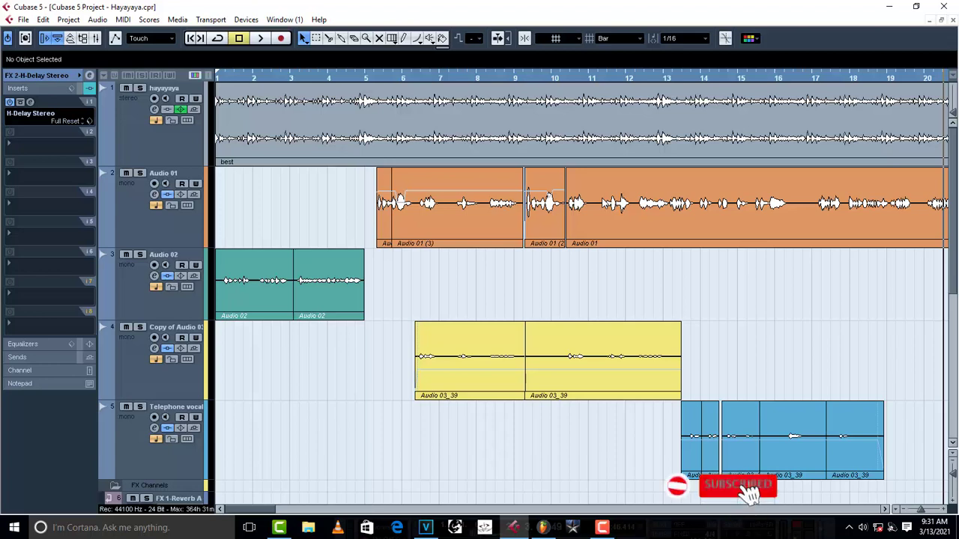
left_click(378, 79)
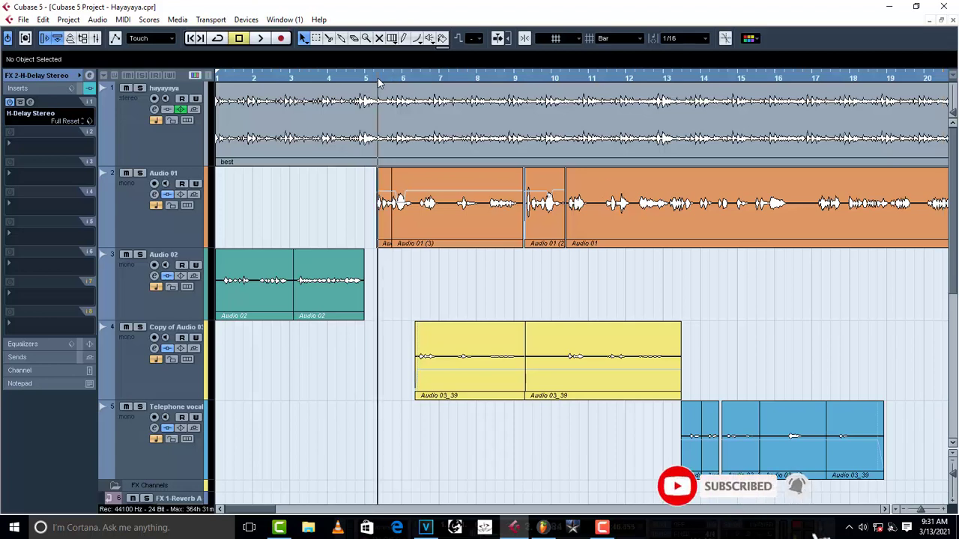
key("space")
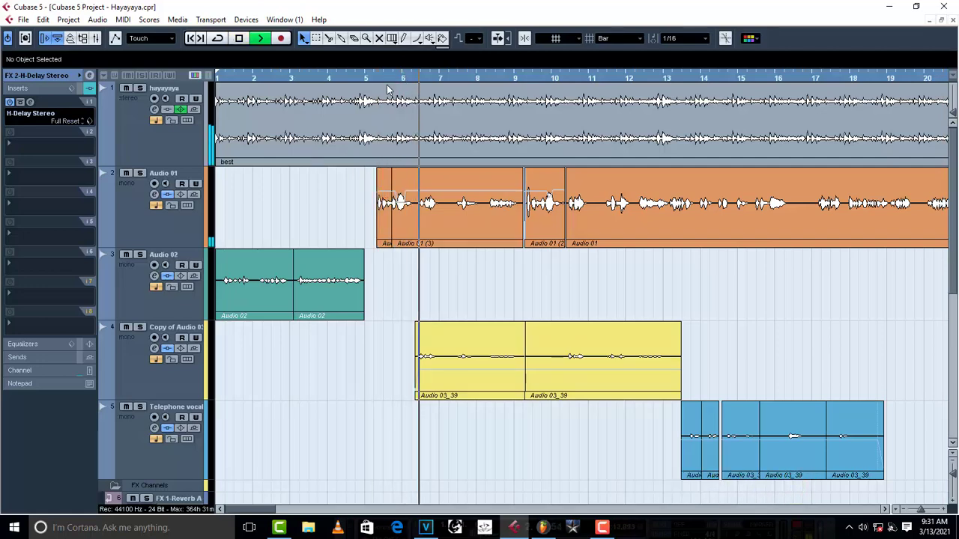
key("g")
key("g")
key("g")
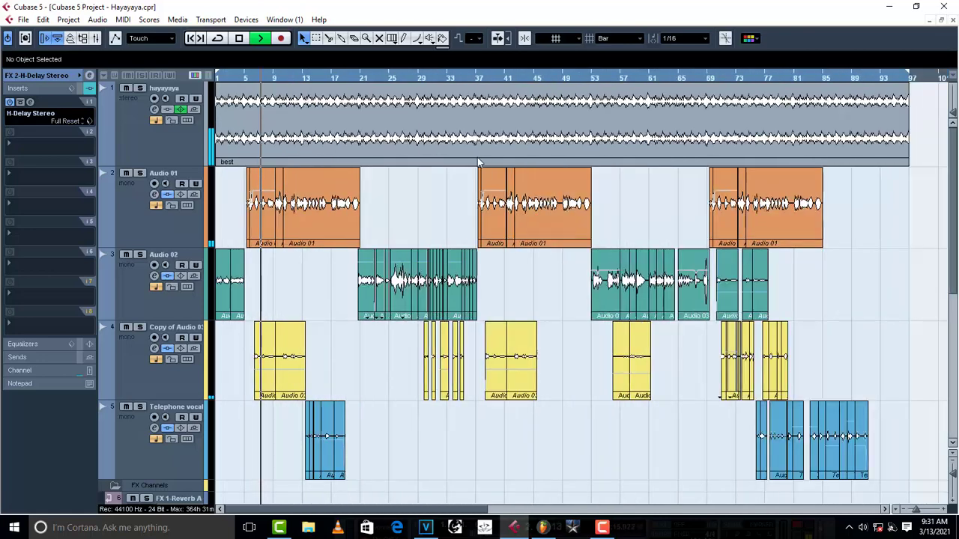
key("h")
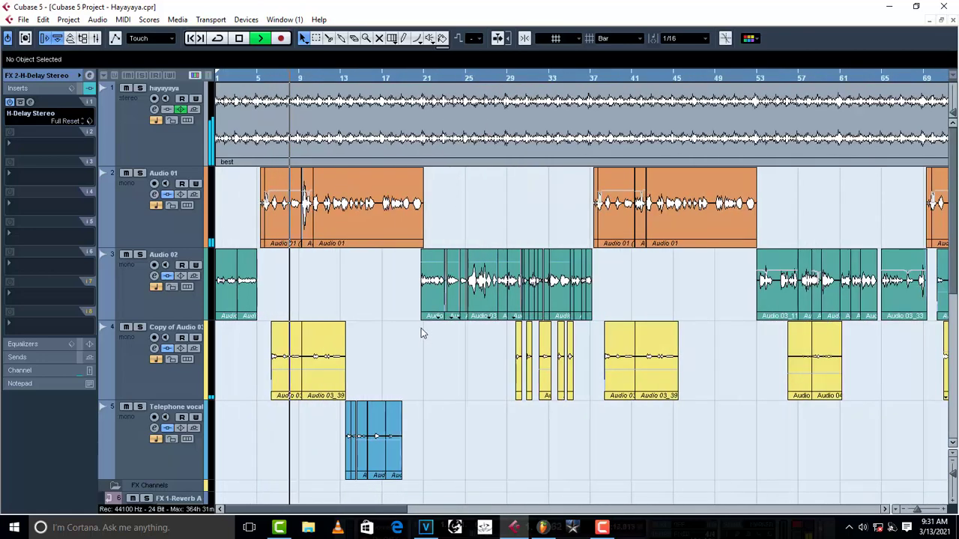